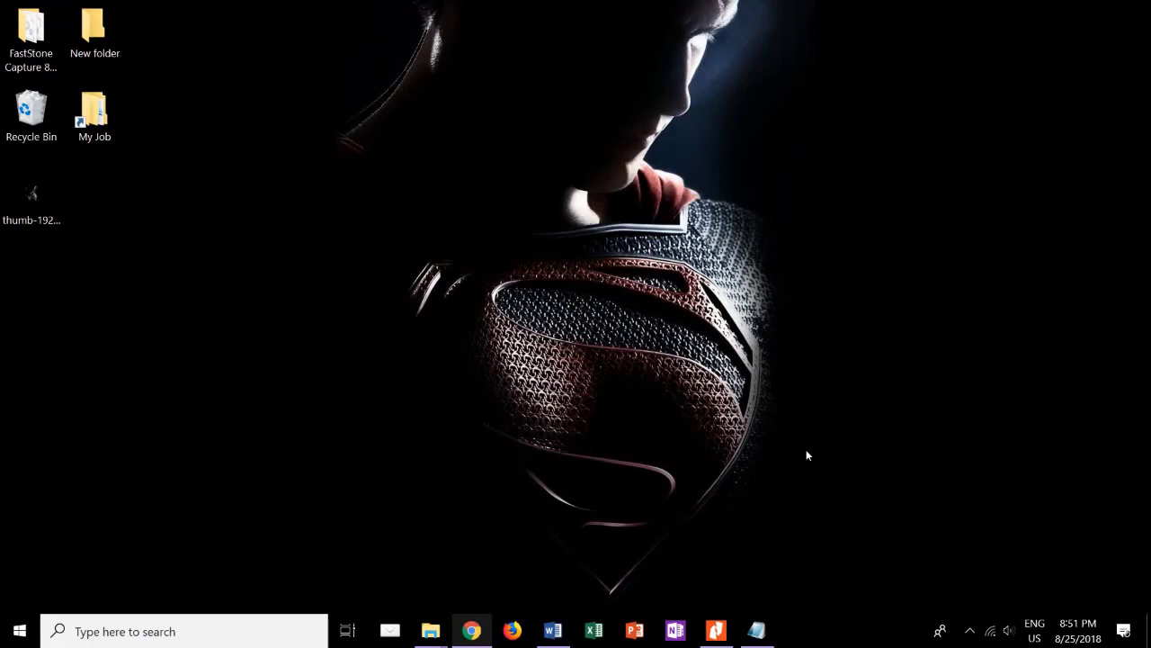
Select the whole jass.disdik.jabarprov.go.id address in the Notepad note to copy it.
click(757, 630)
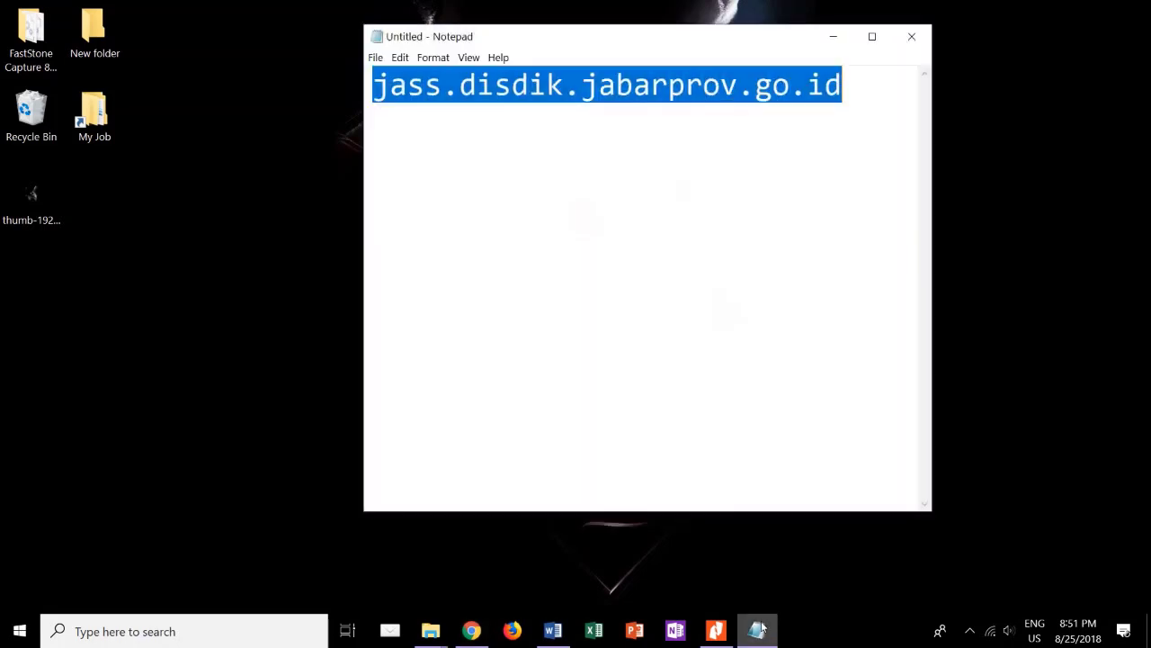
click(707, 283)
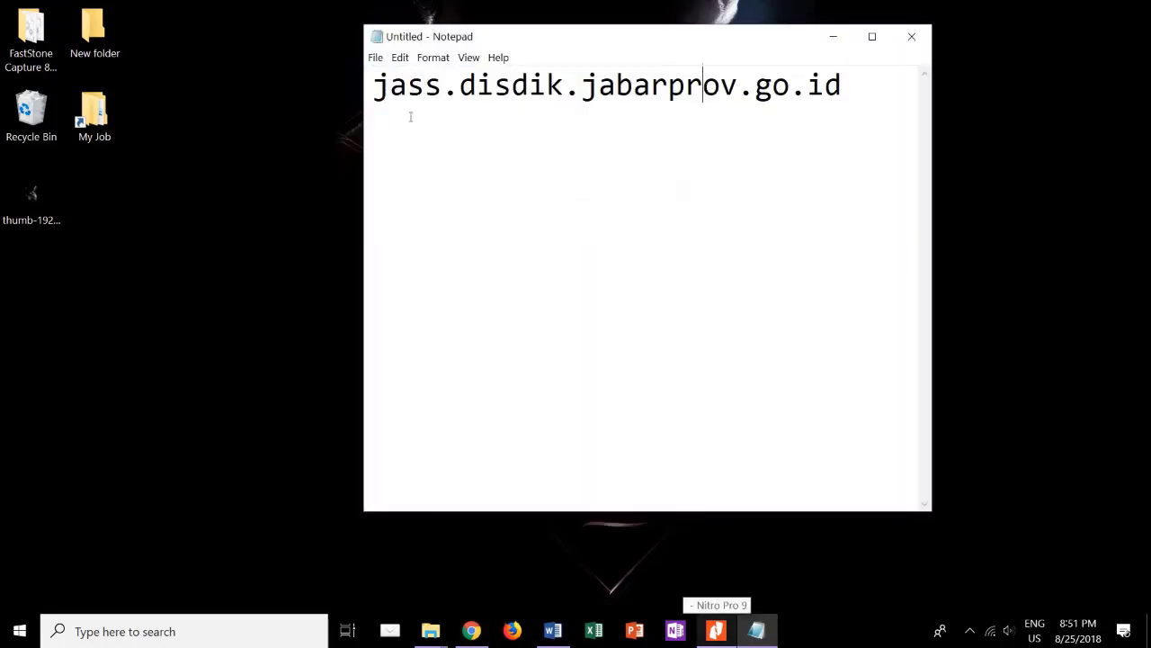
drag(374, 88, 469, 106)
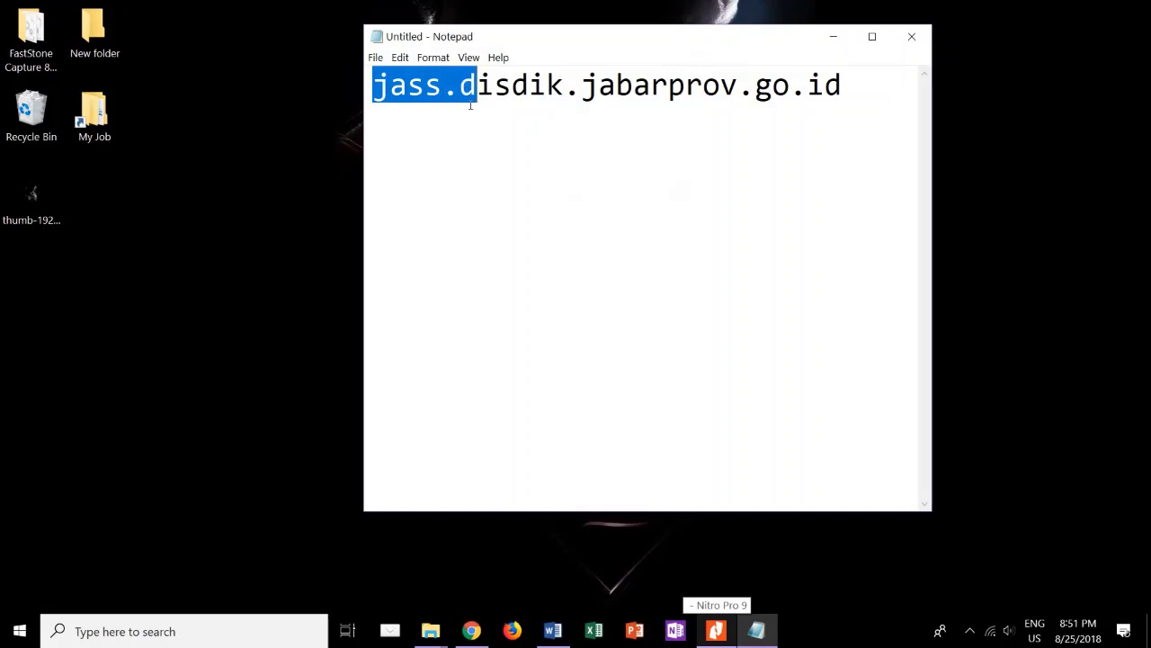
drag(581, 88, 842, 90)
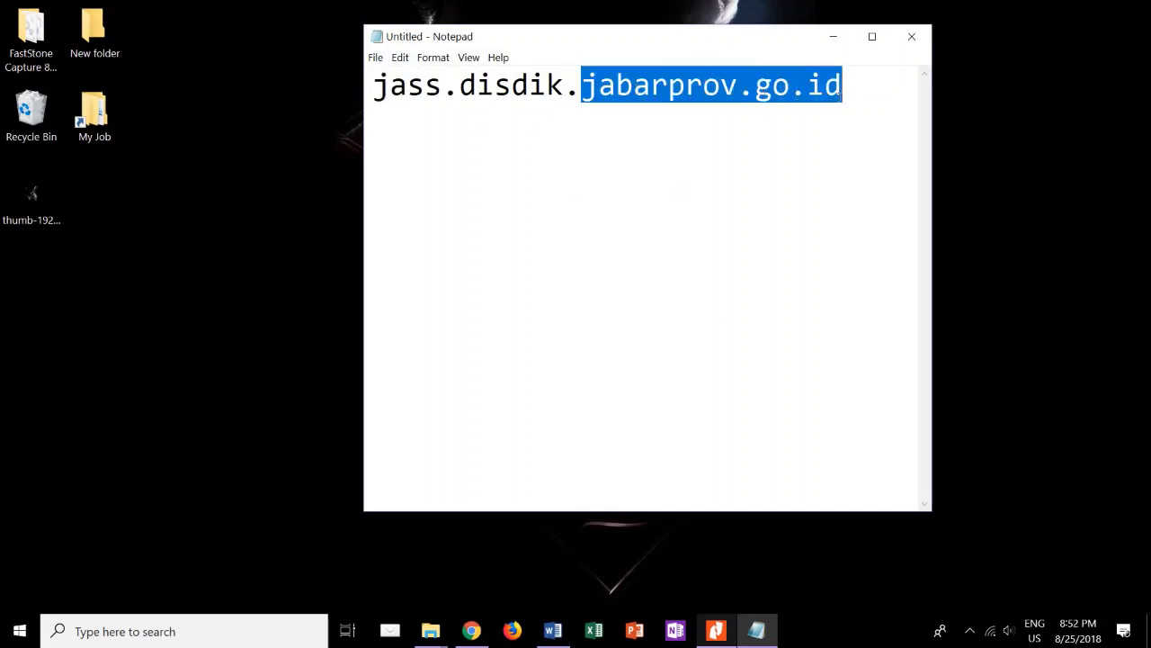
click(851, 90)
key(ctrl+a)
key(ctrl+c)
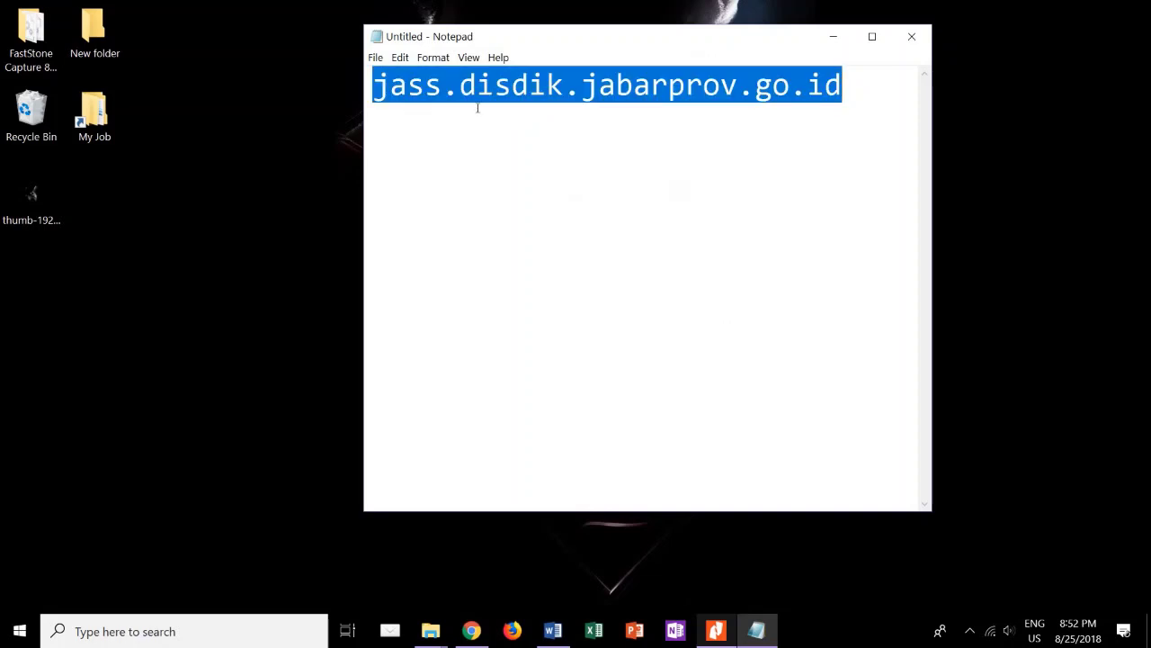
click(472, 633)
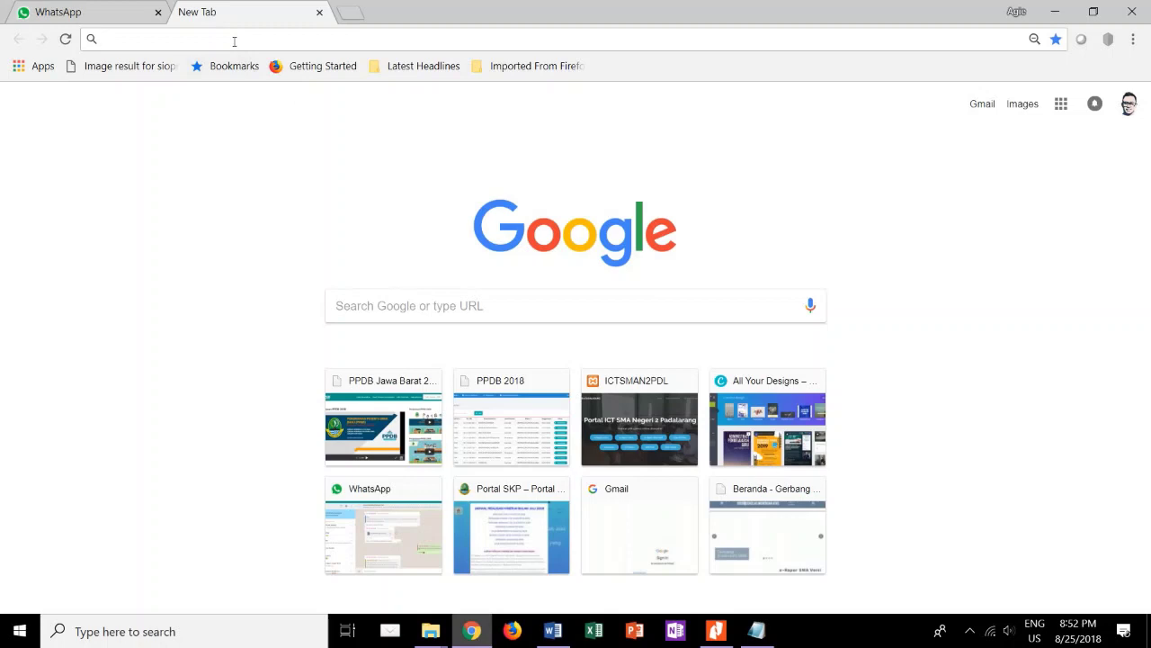
Paste the copied address into the new Chrome tab and load the SIAJAR LMS site.
key(ctrl+v)
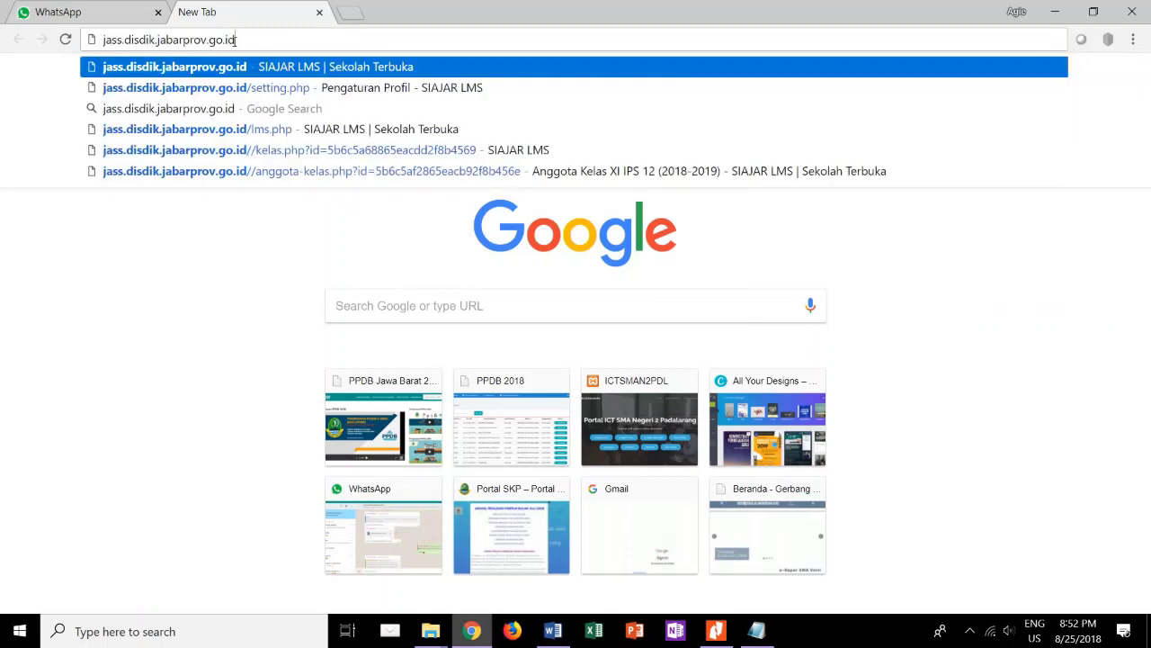
key(Return)
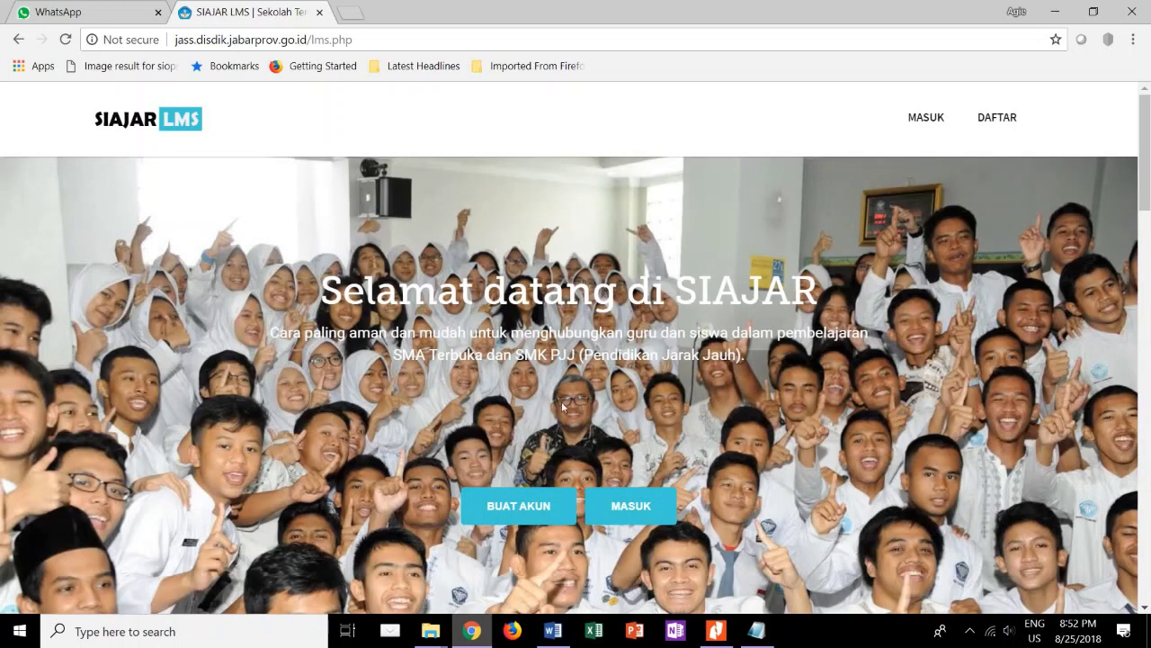
Bring up the BUAT AKUN registration form from the SIAJAR home page.
scroll(561, 402, down, 2)
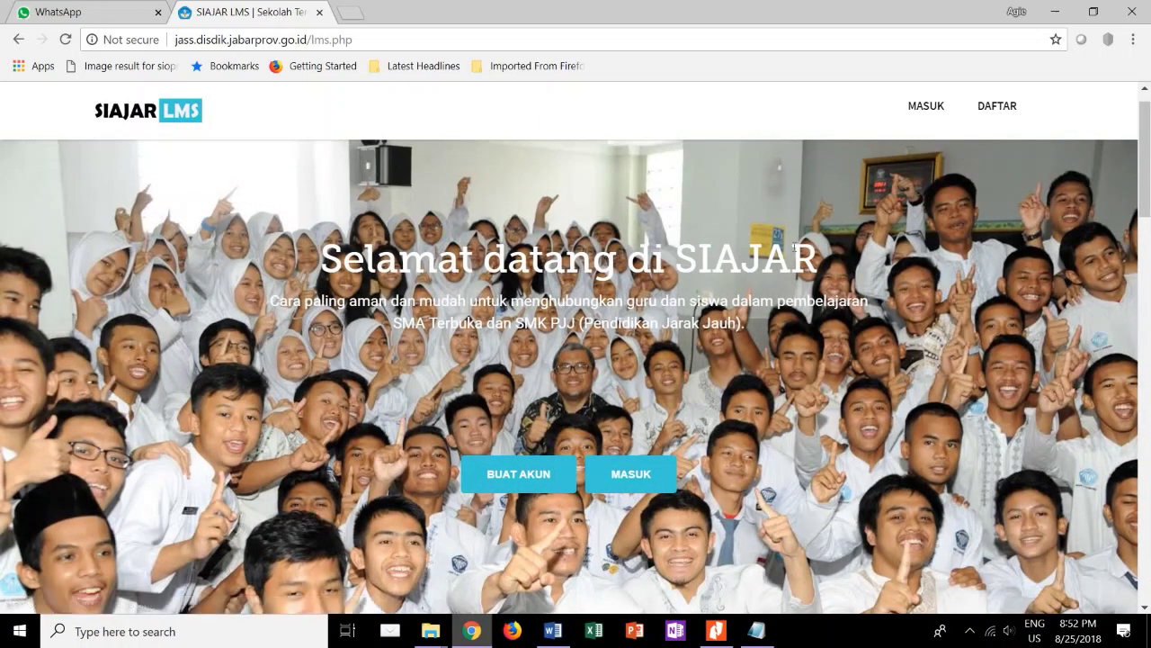
click(951, 116)
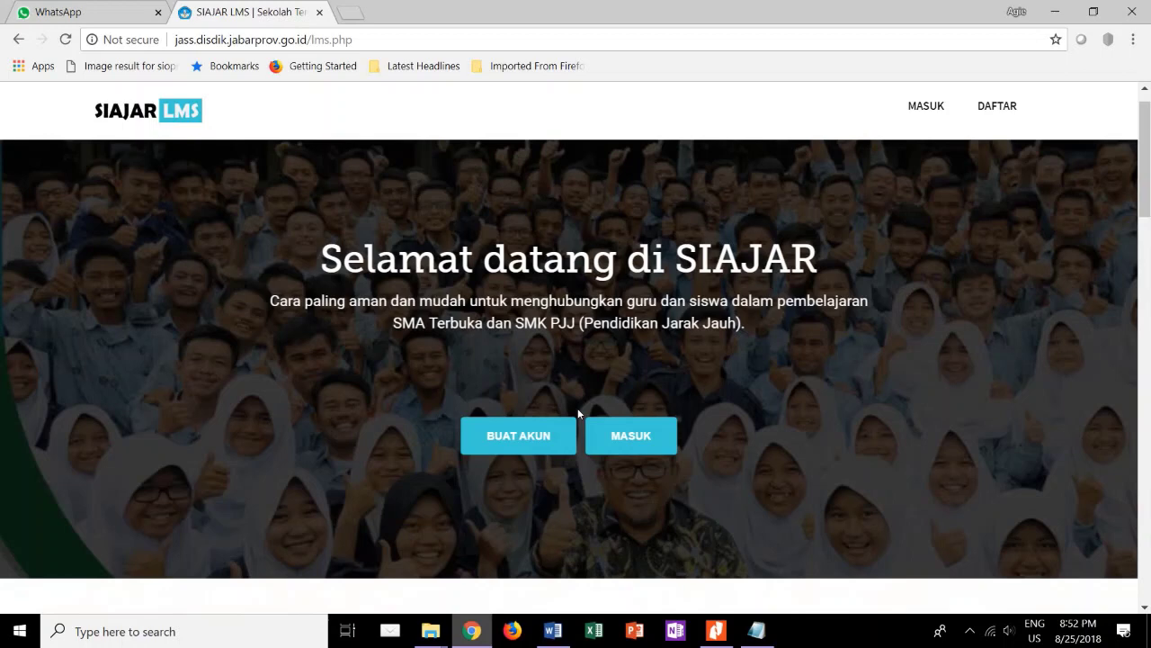
click(517, 437)
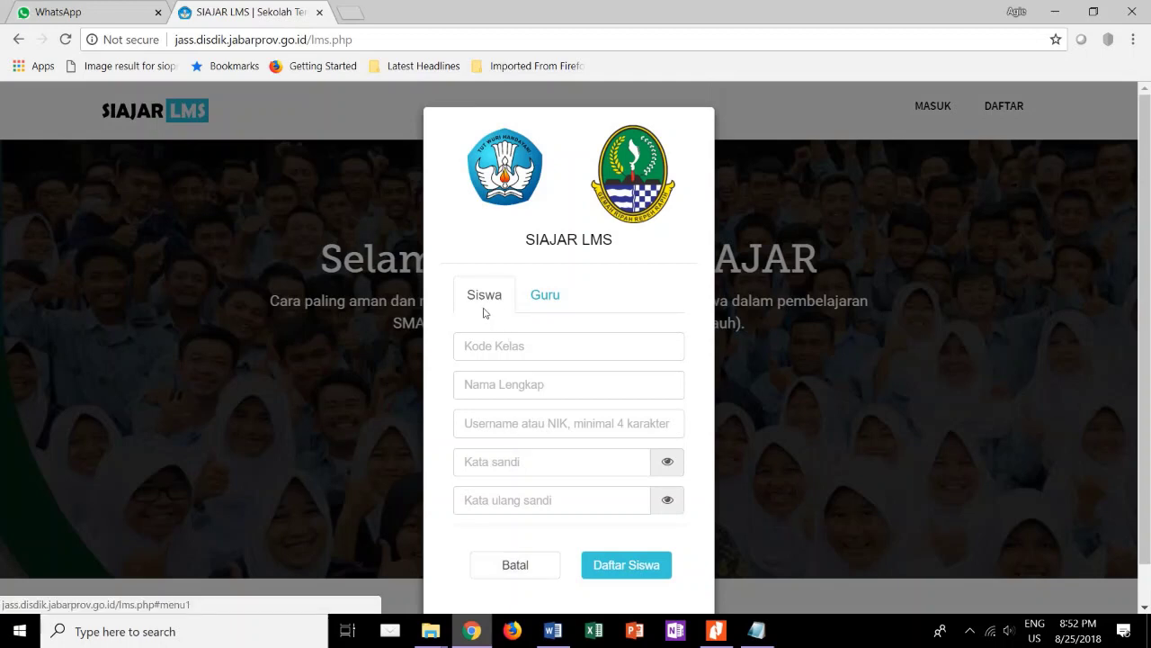
On the Guru tab, enter the teacher's full name and a username.
click(544, 305)
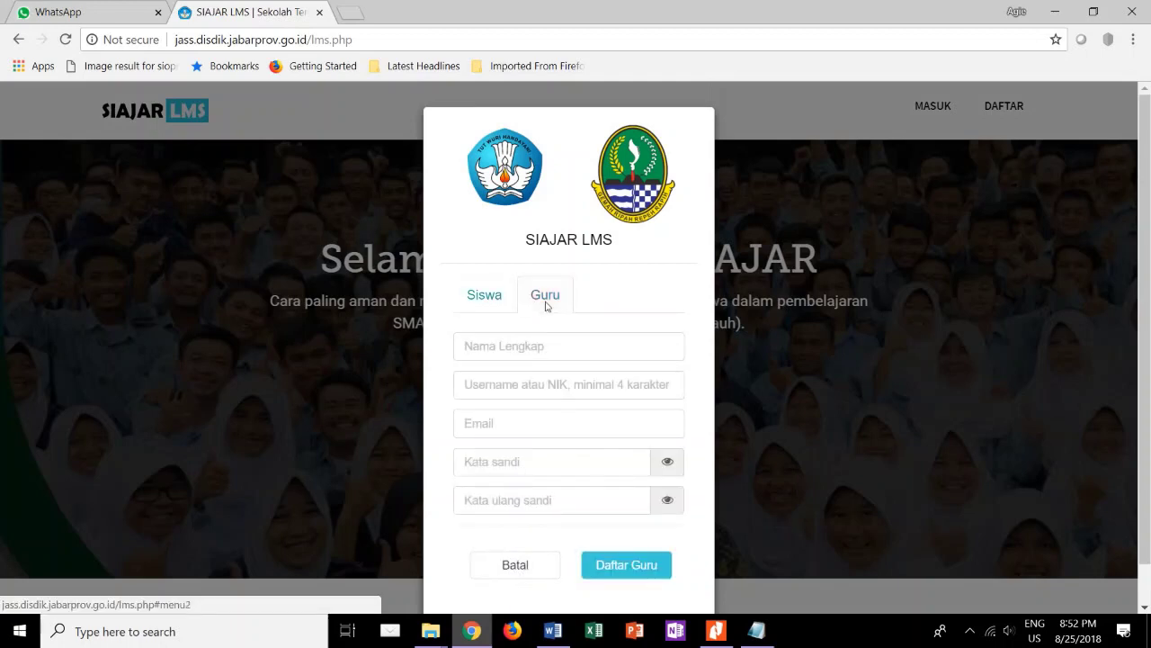
click(503, 346)
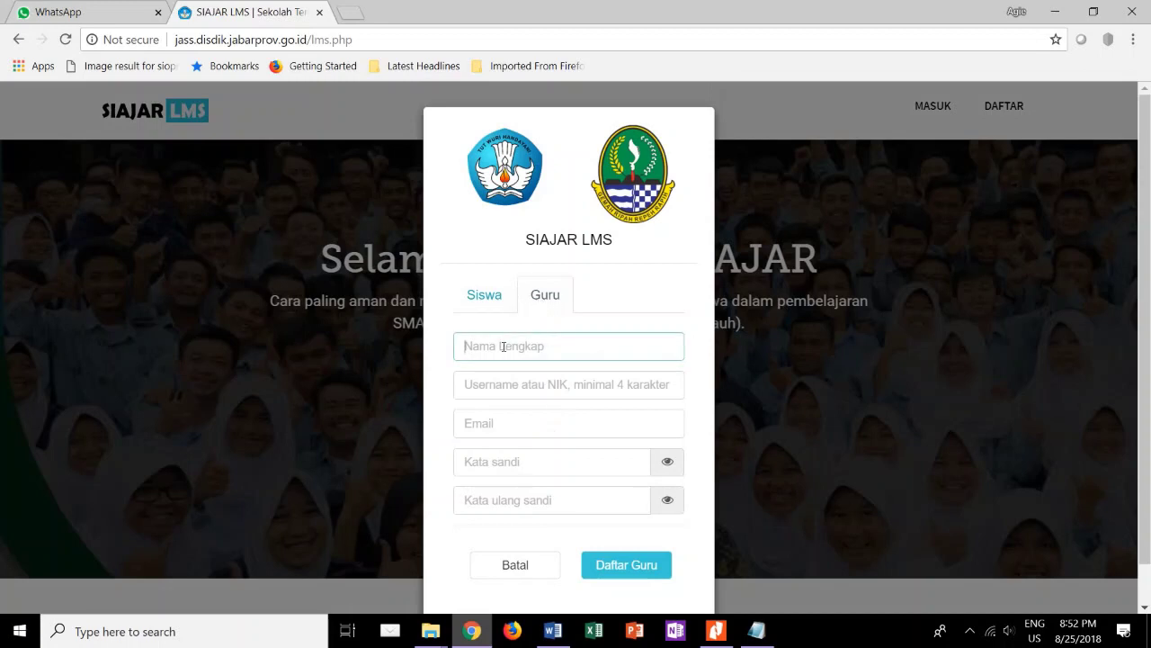
text(Agie Ginanjar)
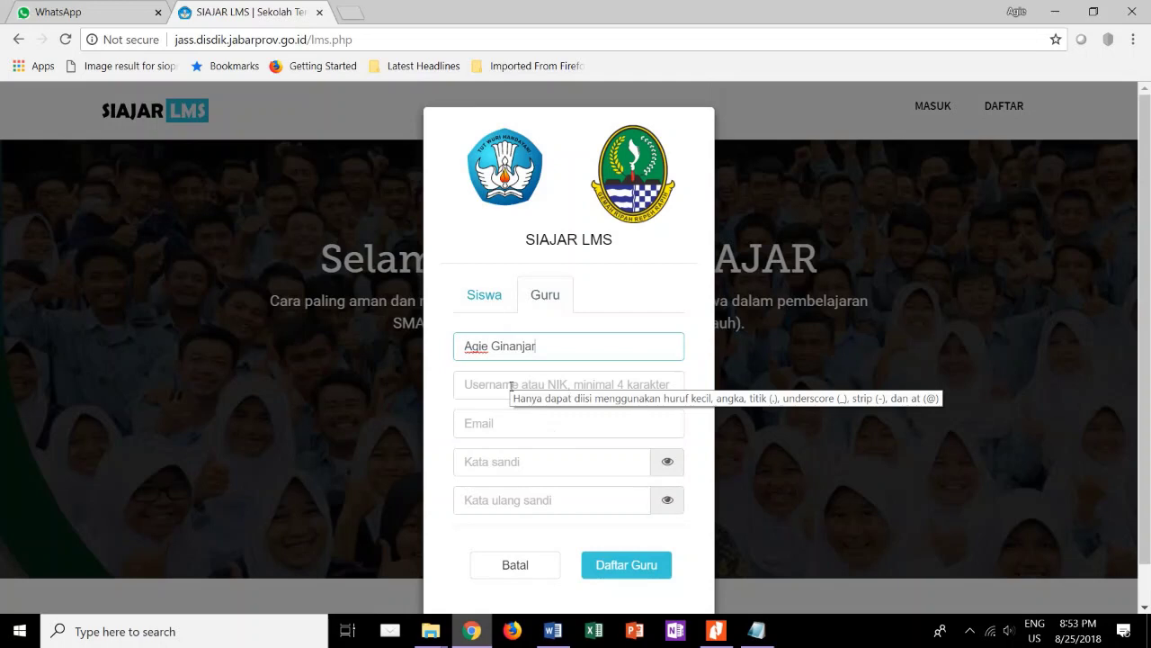
click(512, 386)
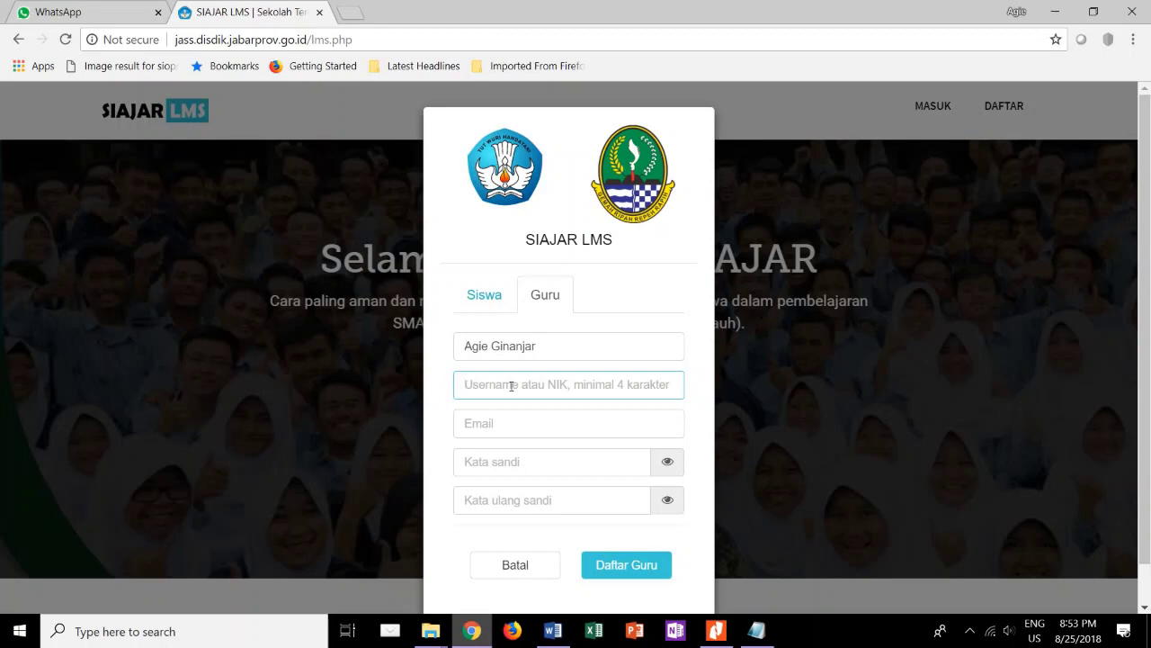
text(ginanjar)
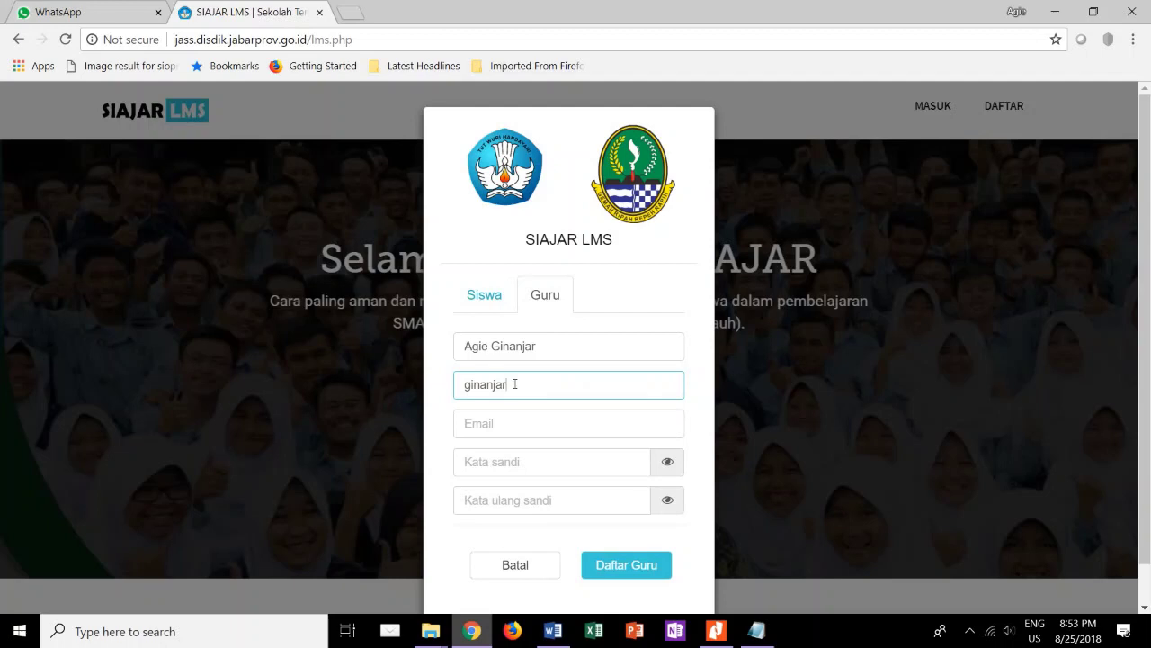
click(512, 429)
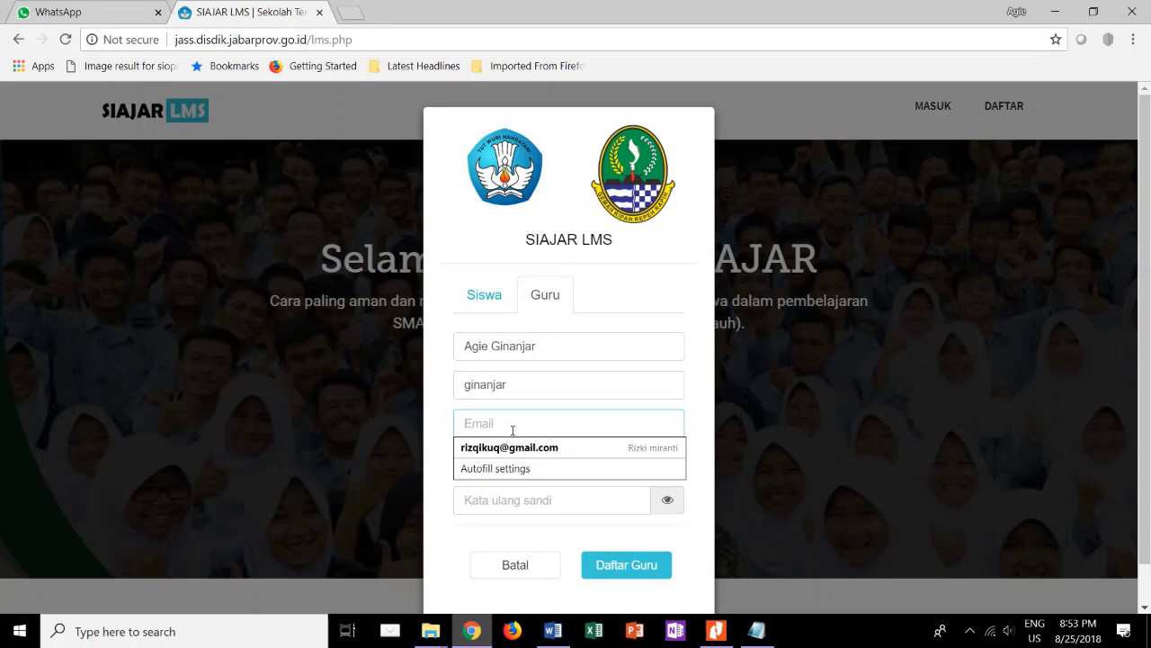
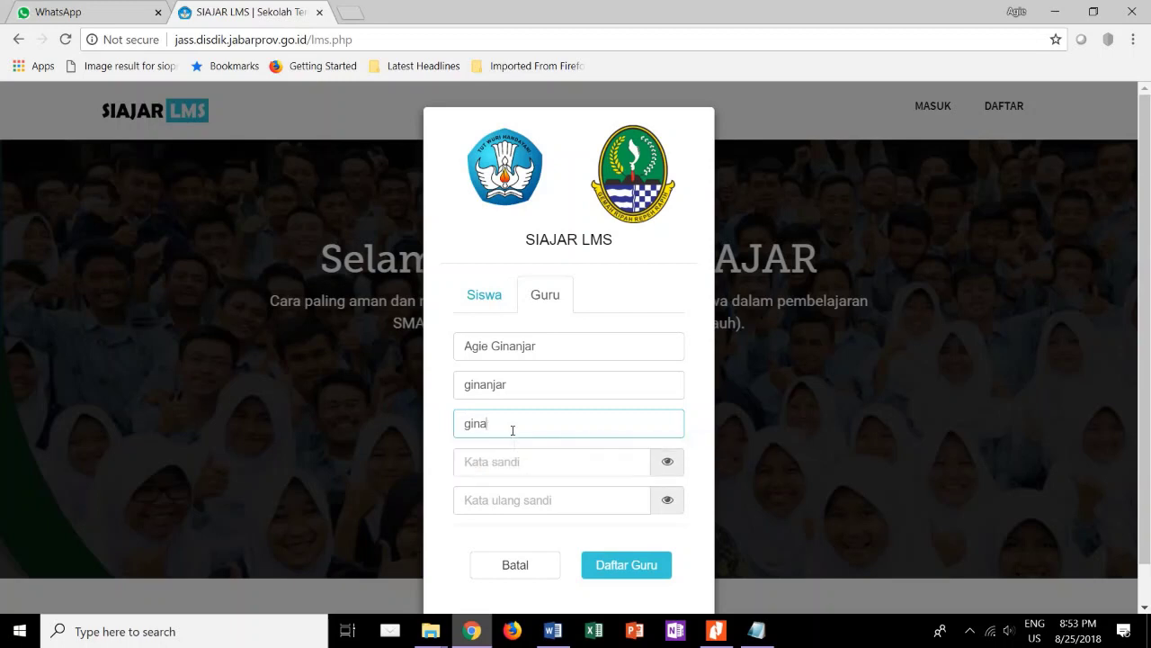
Enter the teacher's e-mail address, type the account password twice, and reveal both password fields.
click(496, 463)
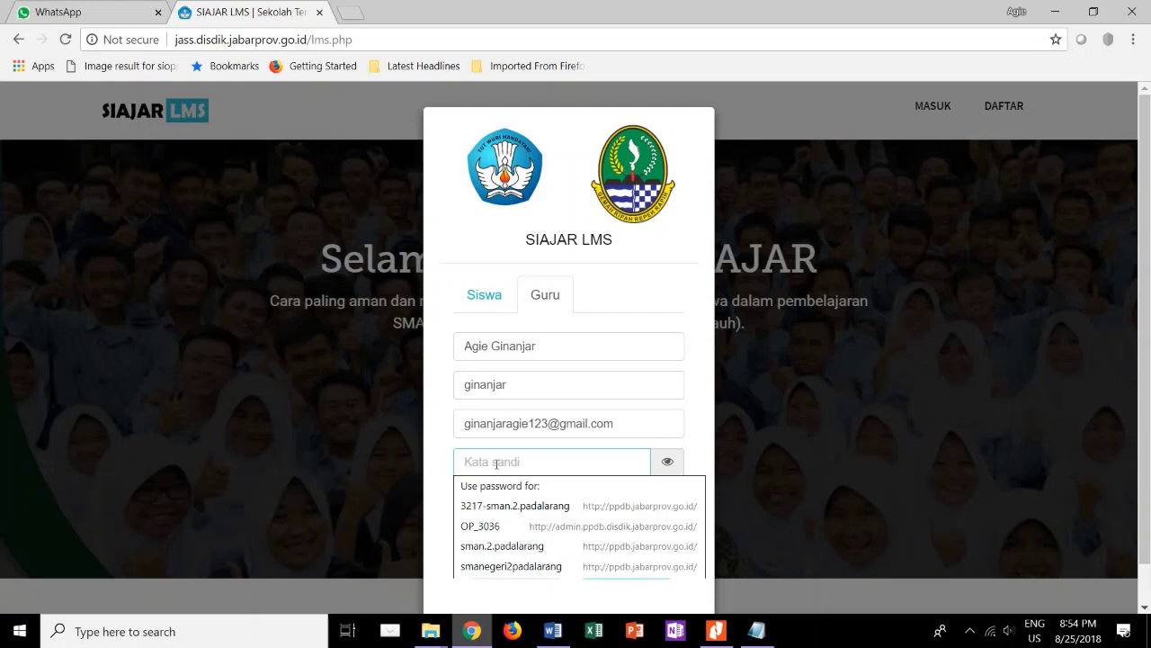
text(123456)
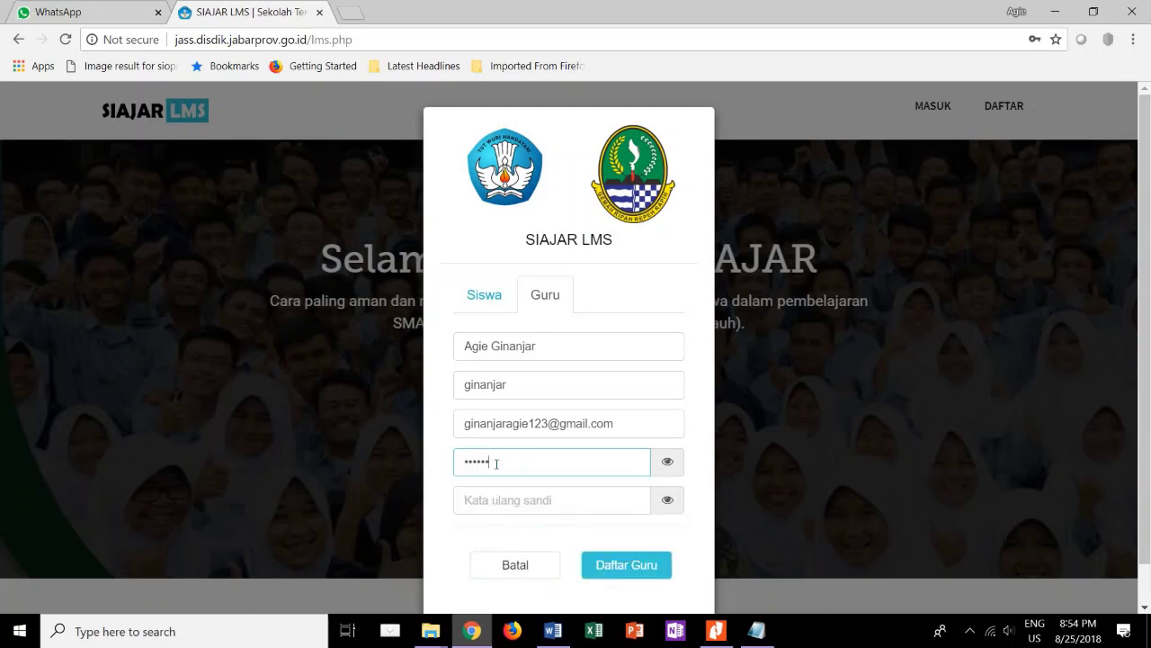
click(578, 501)
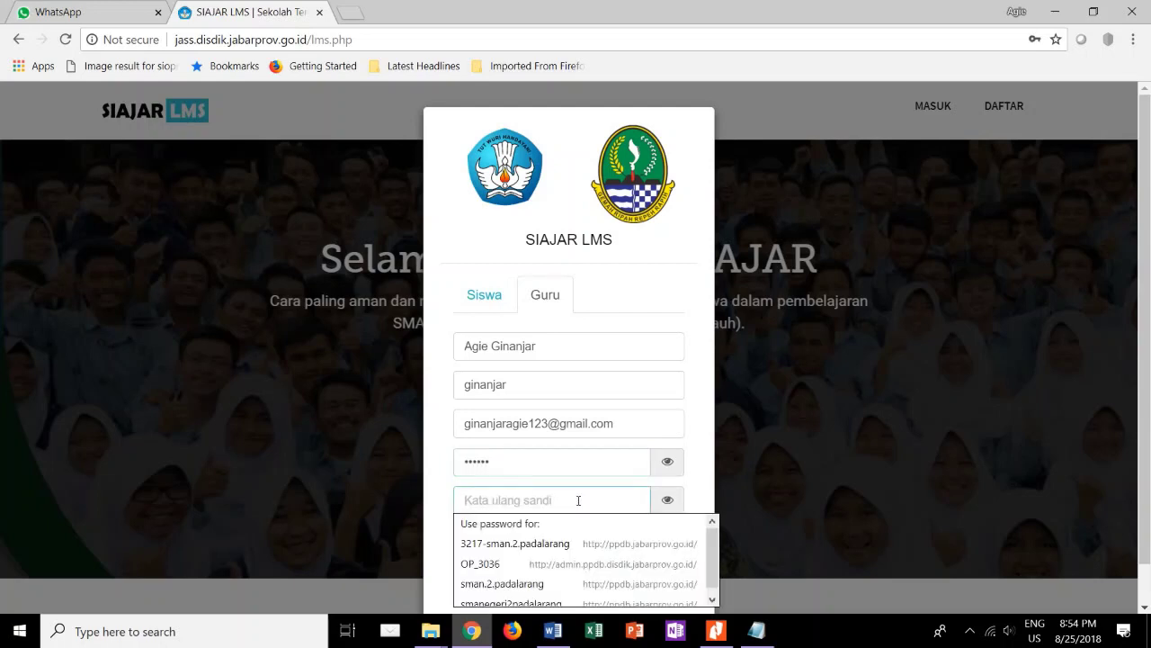
text(12345)
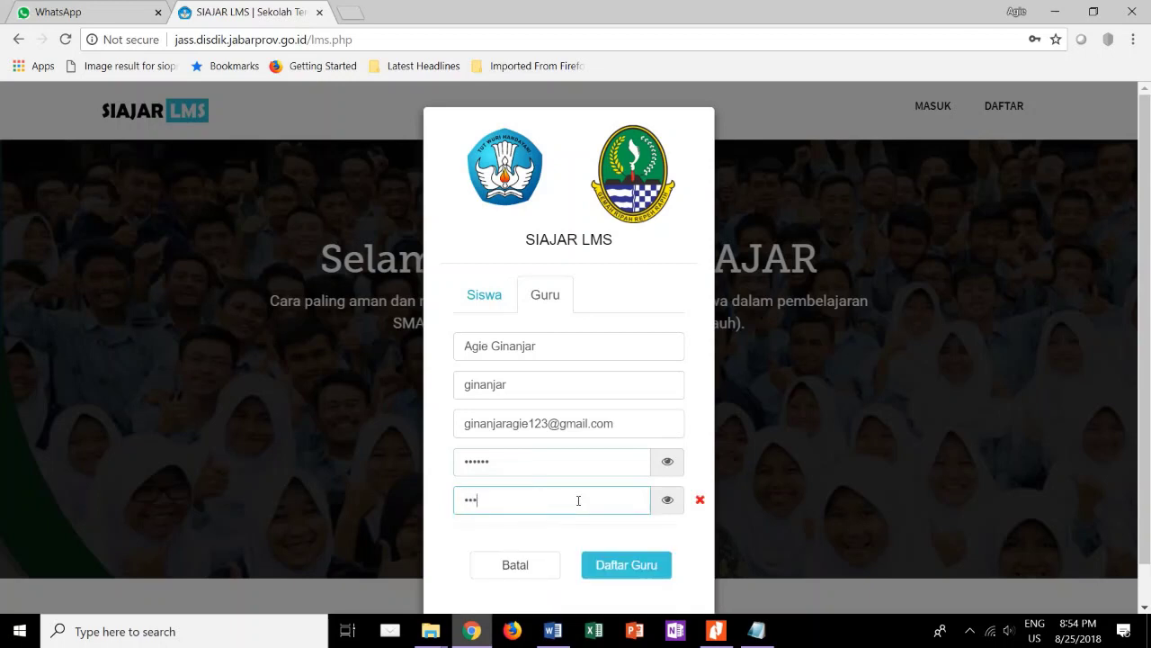
text(6)
click(667, 471)
click(666, 509)
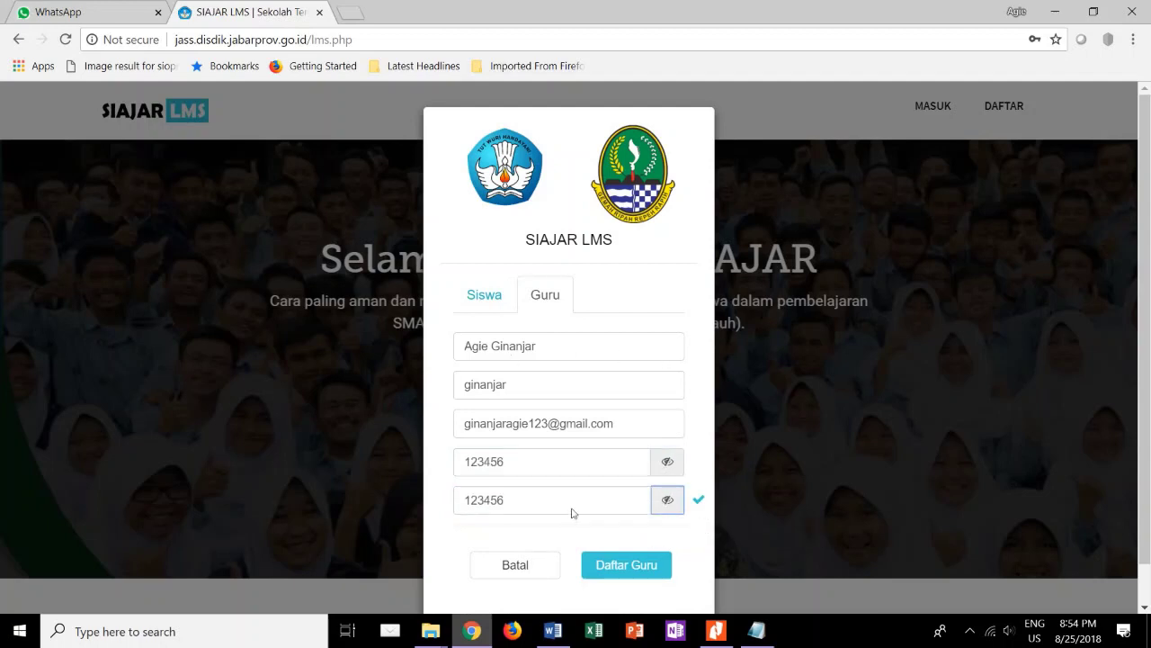
Submit Daftar Guru, replace the already-used username with a new one, and resubmit.
click(621, 572)
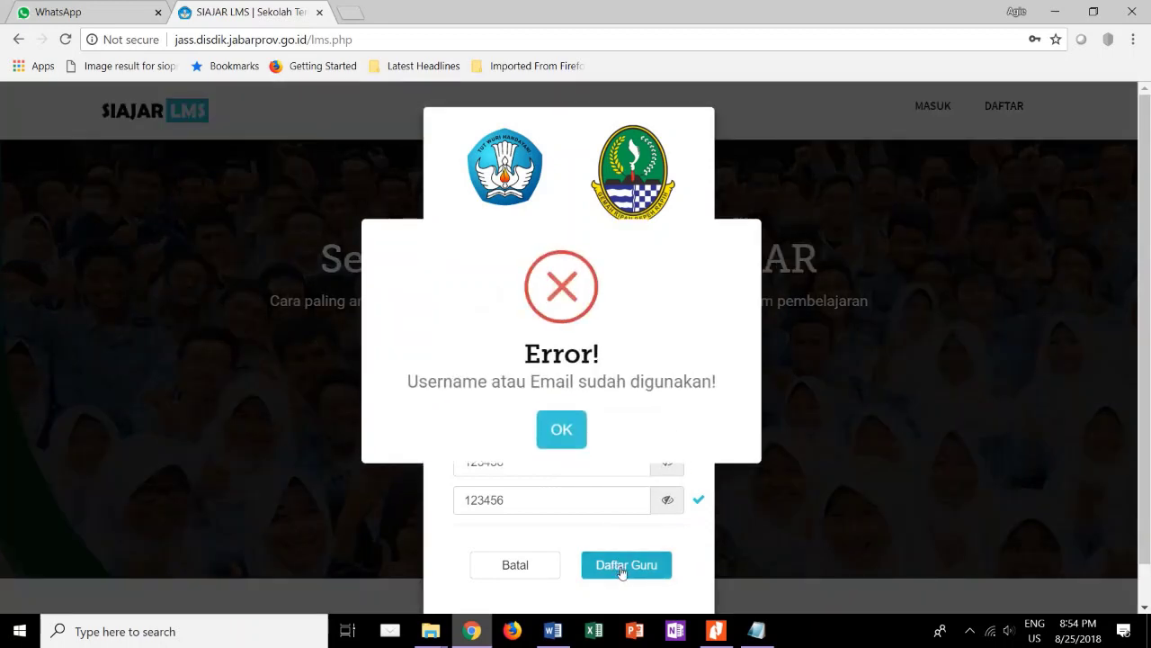
click(570, 430)
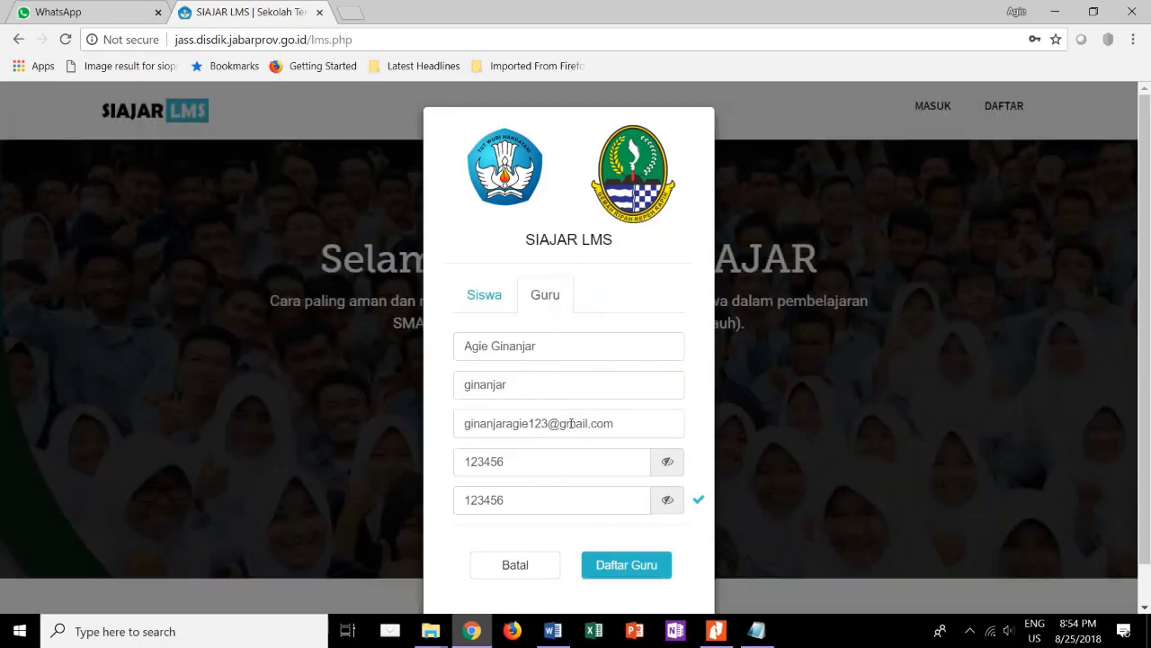
click(545, 387)
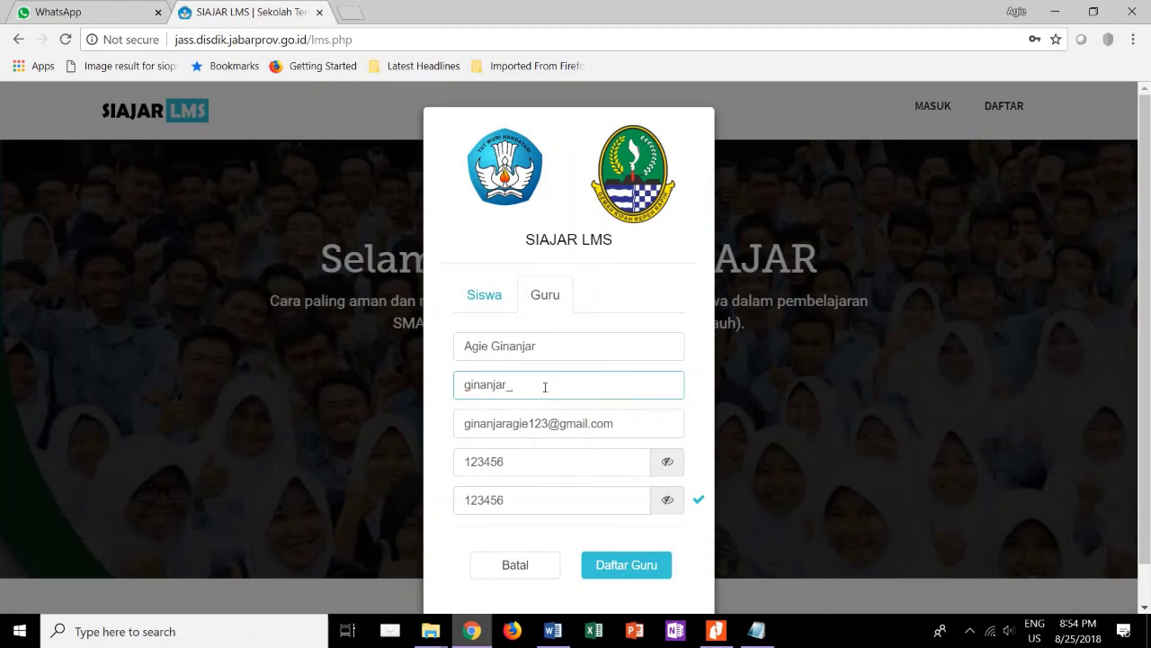
text(agie)
click(622, 569)
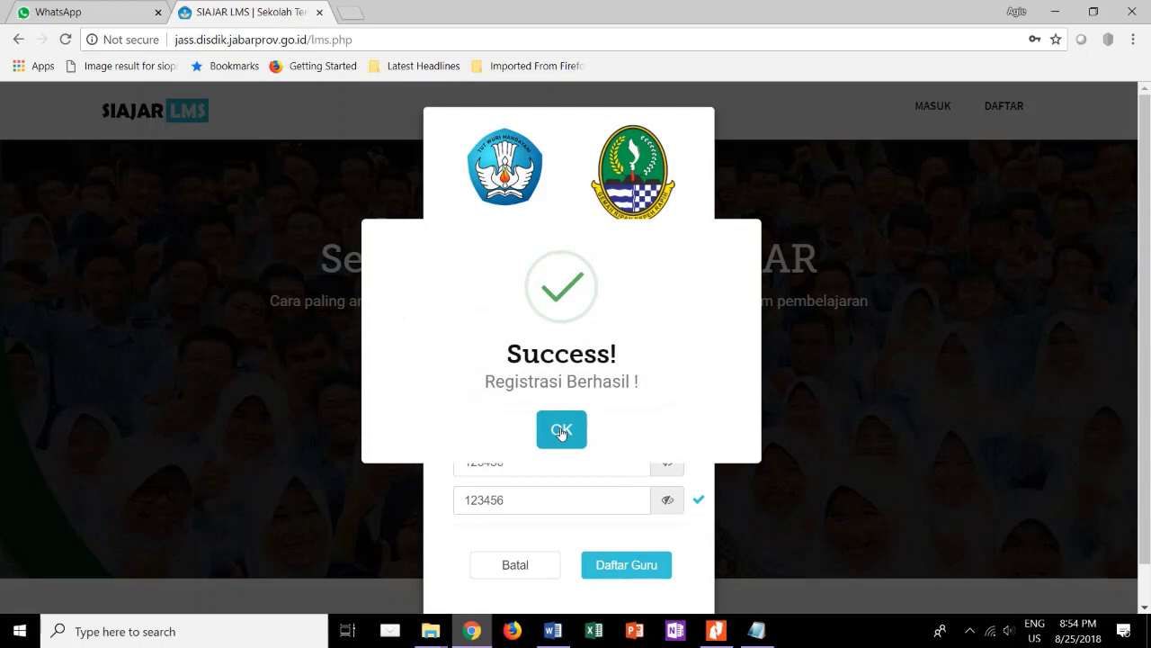
Dismiss the success message, choose SMAN 2 PADALARANG as the school, and save the settings.
click(562, 431)
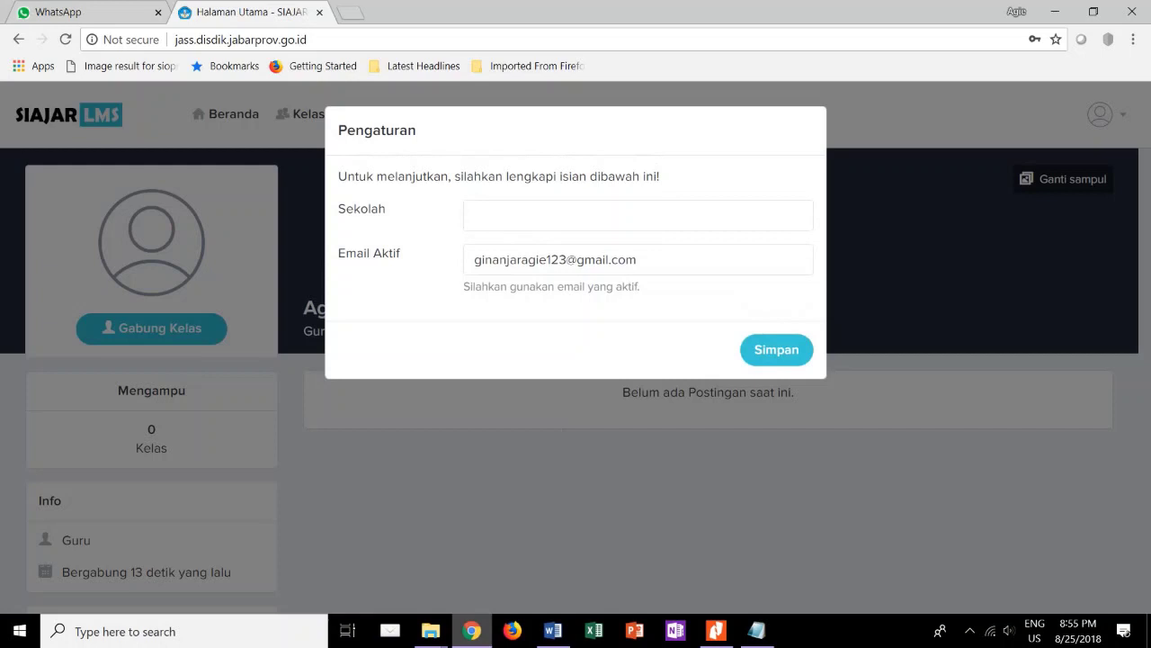
click(496, 224)
text(SMAN)
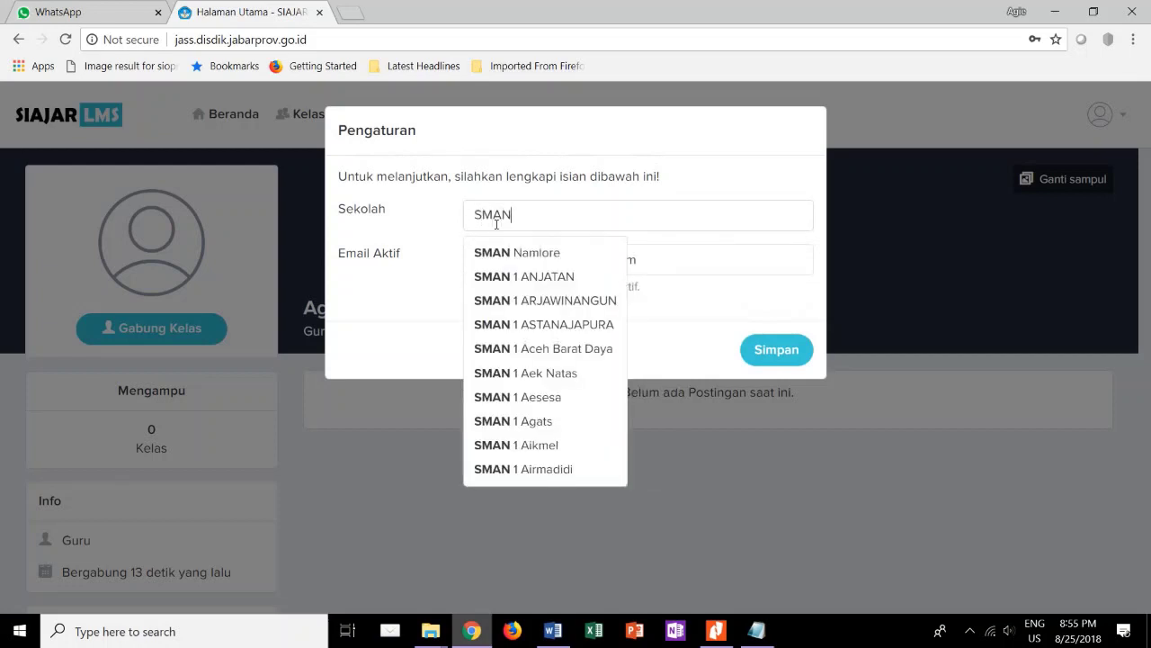
key(BackSpace)
key(BackSpace)
key(BackSpace)
key(BackSpace)
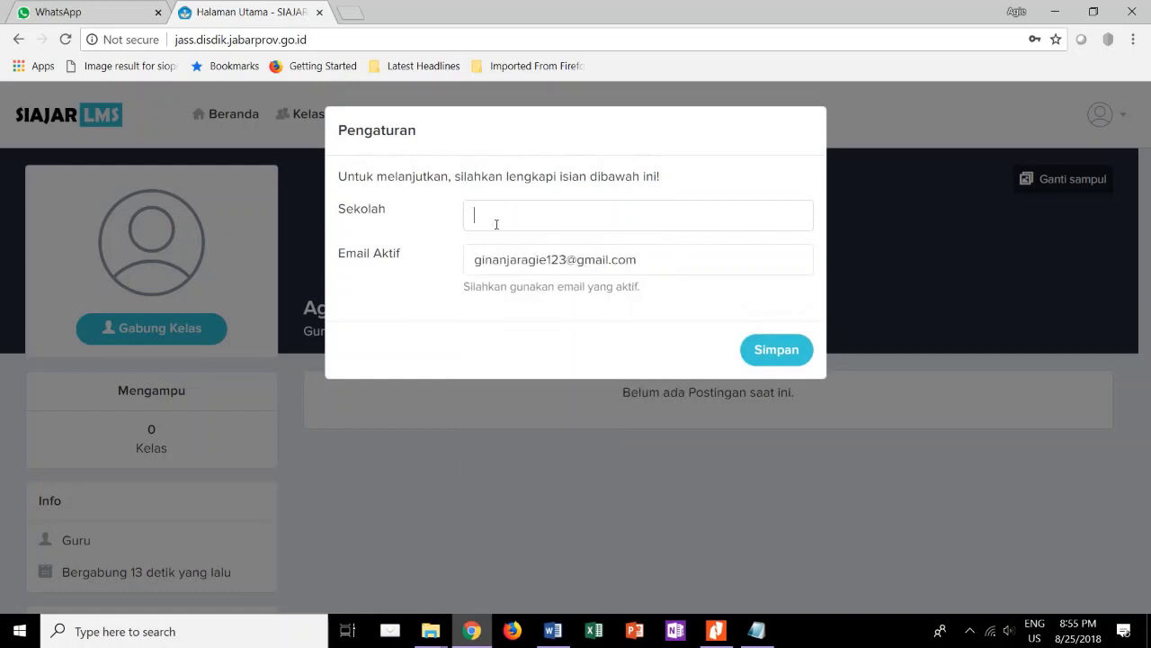
text(SMAN )
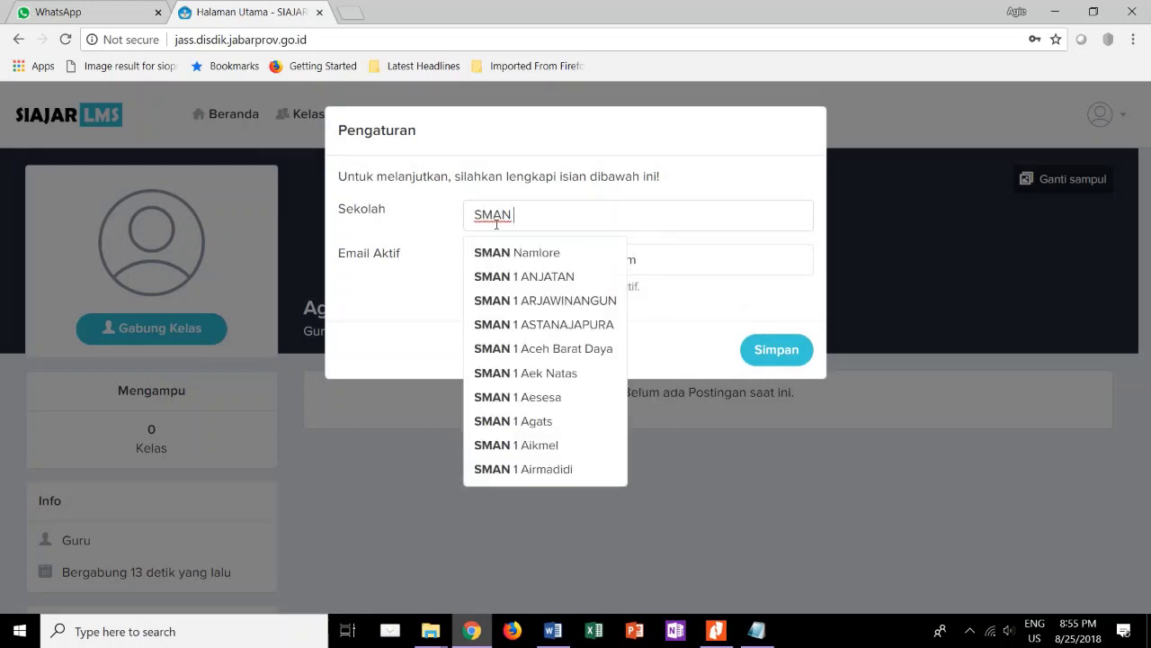
text(2 Pa)
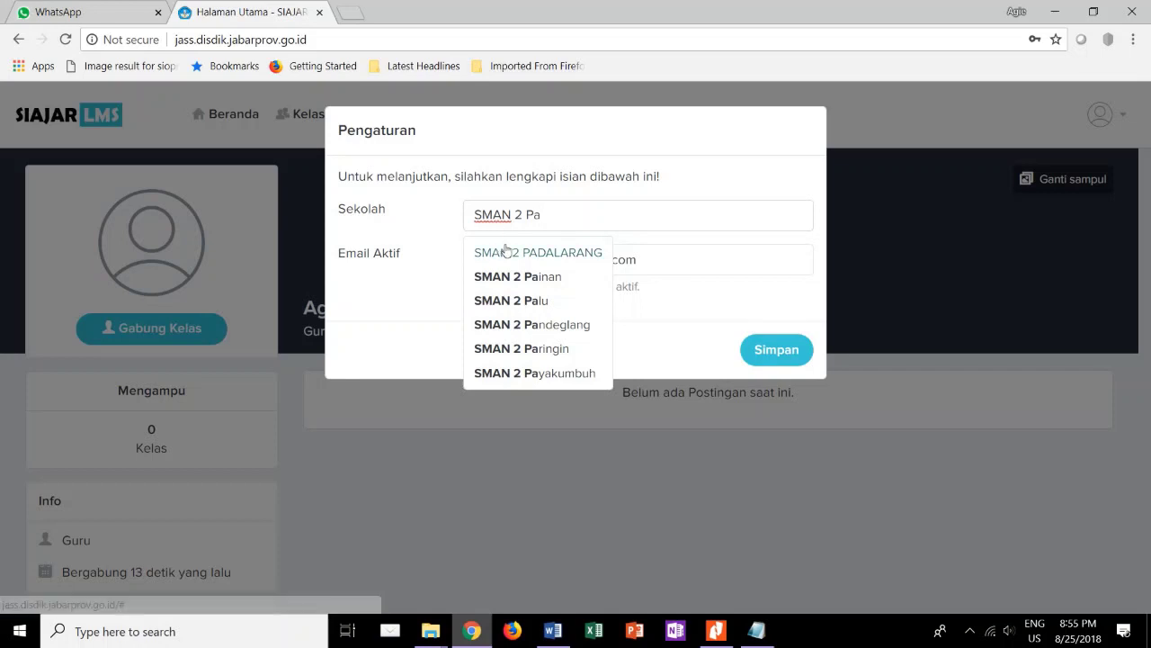
click(532, 254)
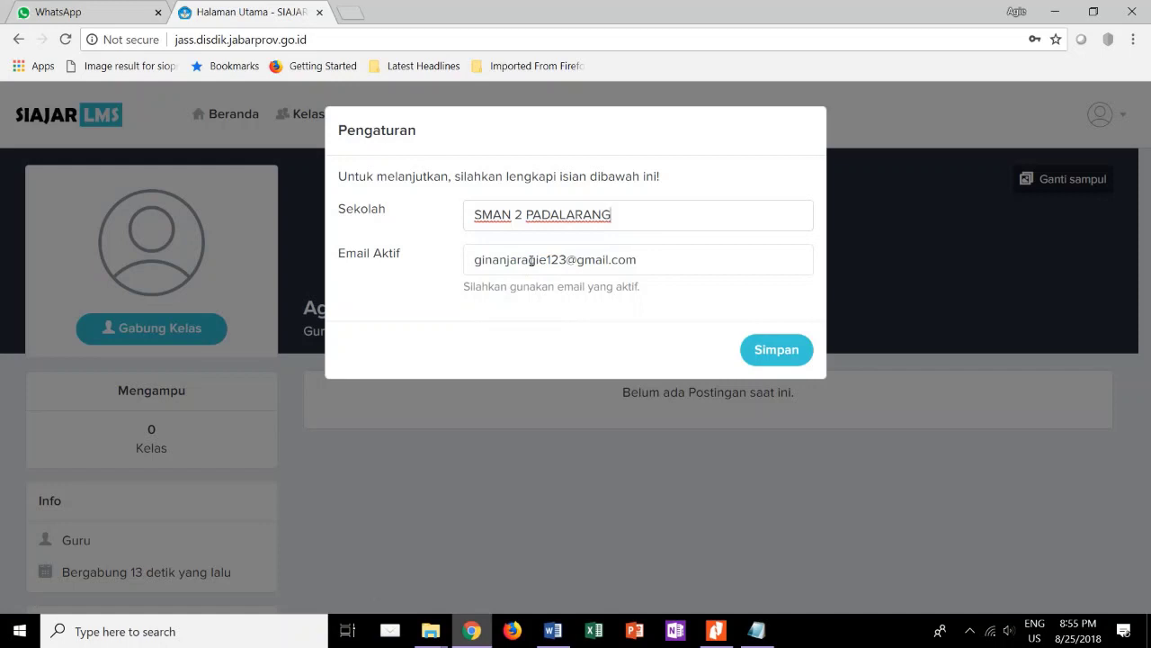
key(BackSpace)
key(BackSpace)
key(BackSpace)
key(BackSpace)
key(BackSpace)
key(BackSpace)
key(BackSpace)
key(BackSpace)
key(BackSpace)
key(BackSpace)
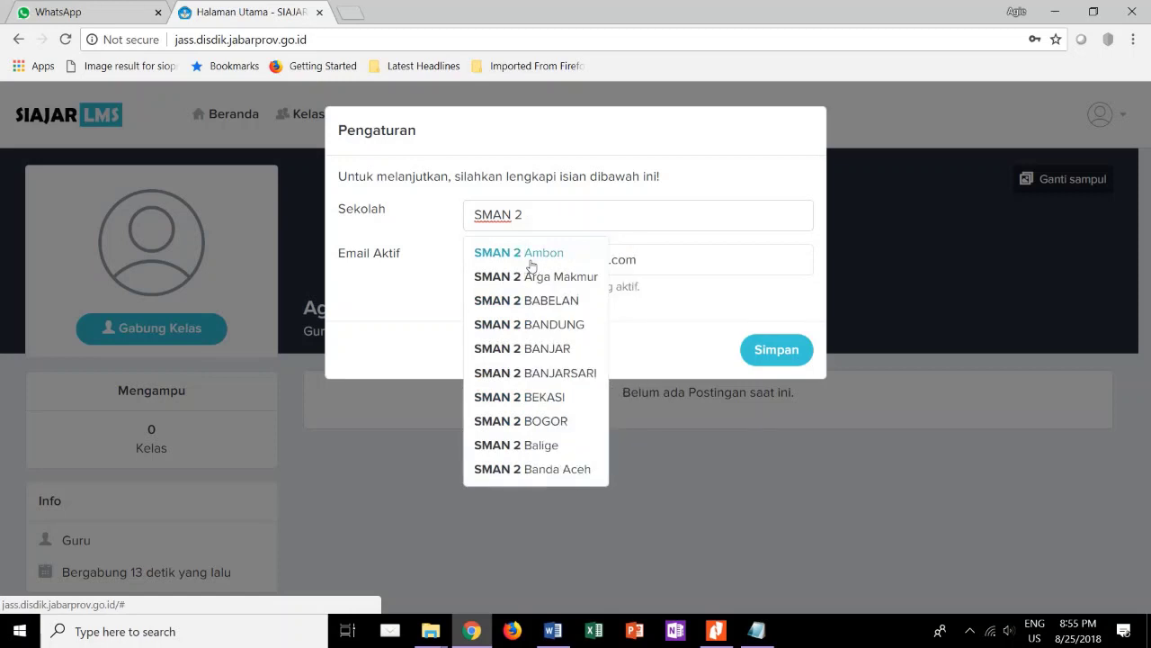
text(Padalarang)
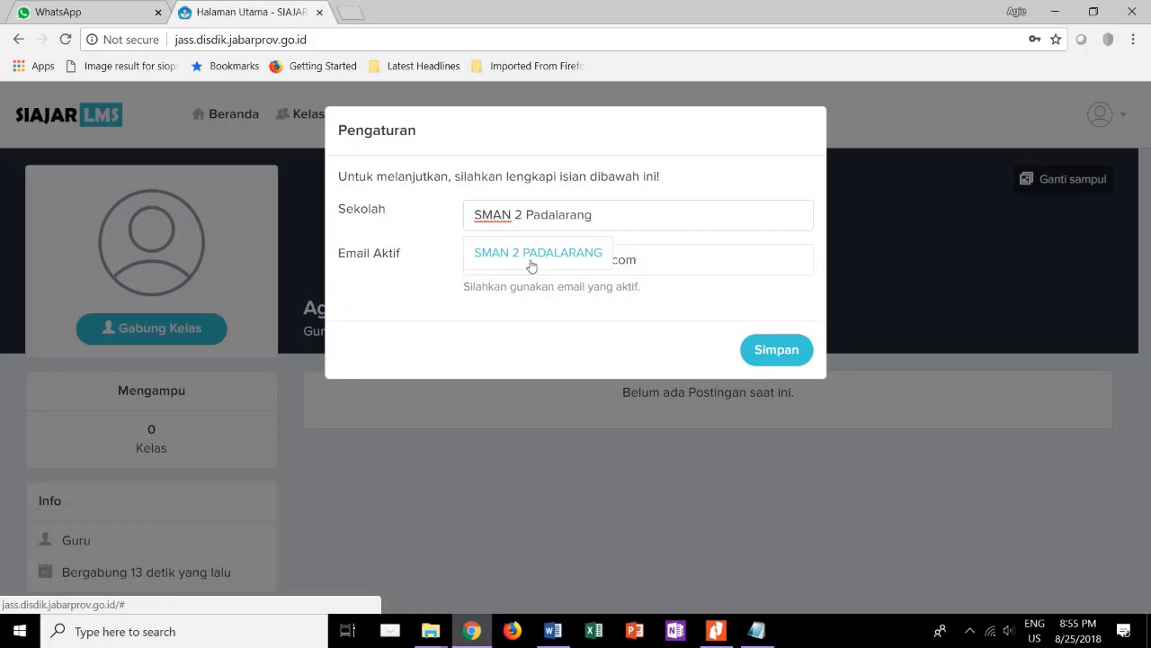
click(537, 253)
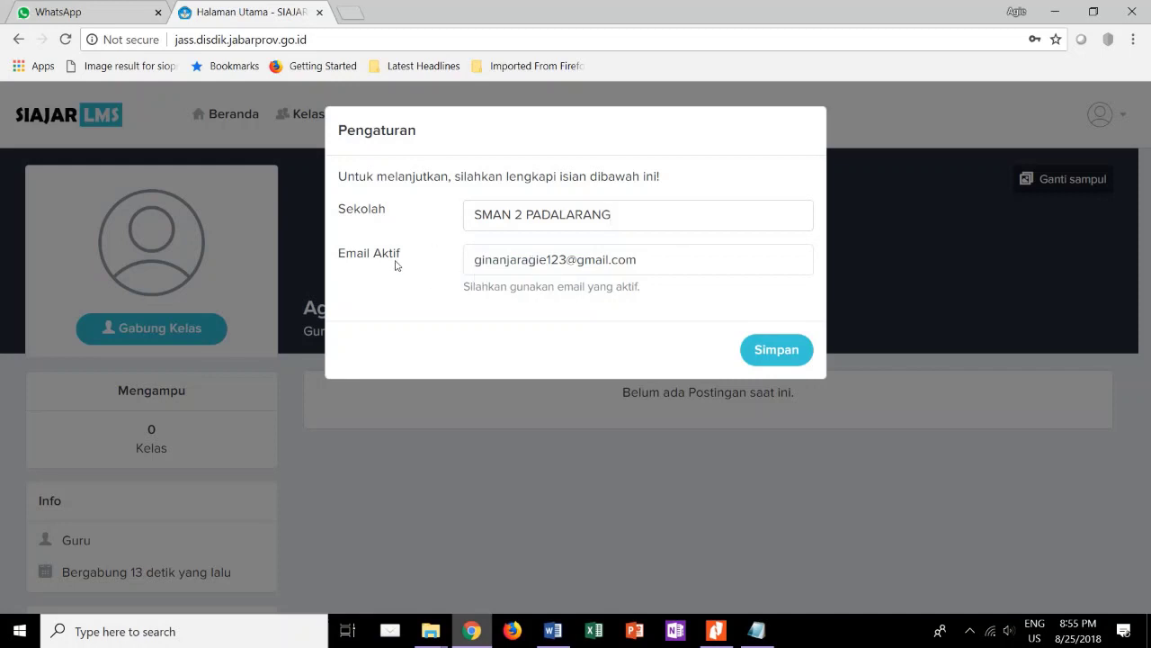
drag(472, 260, 638, 263)
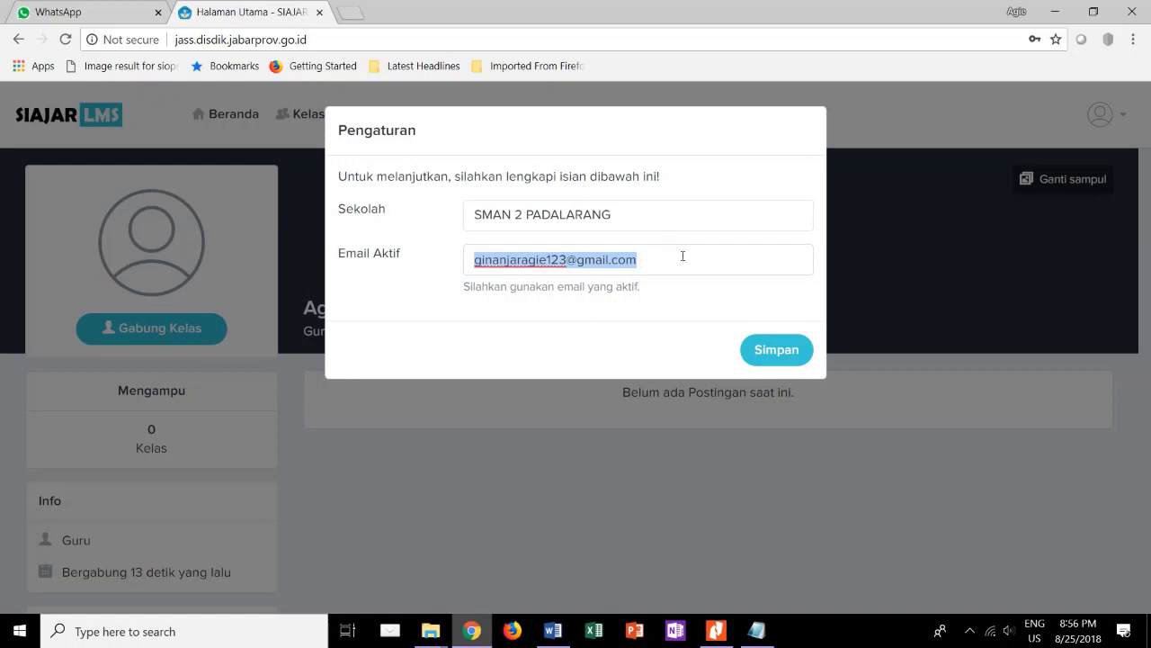
click(779, 367)
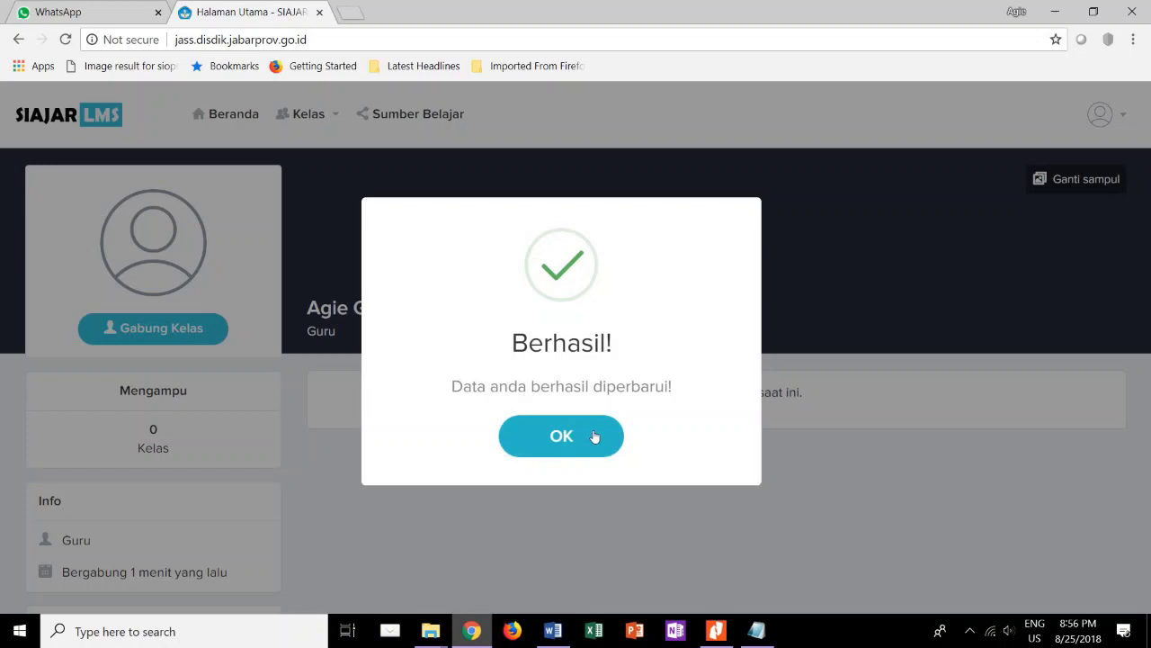
Close the Berhasil confirmation and open the avatar account menu in the header.
click(561, 436)
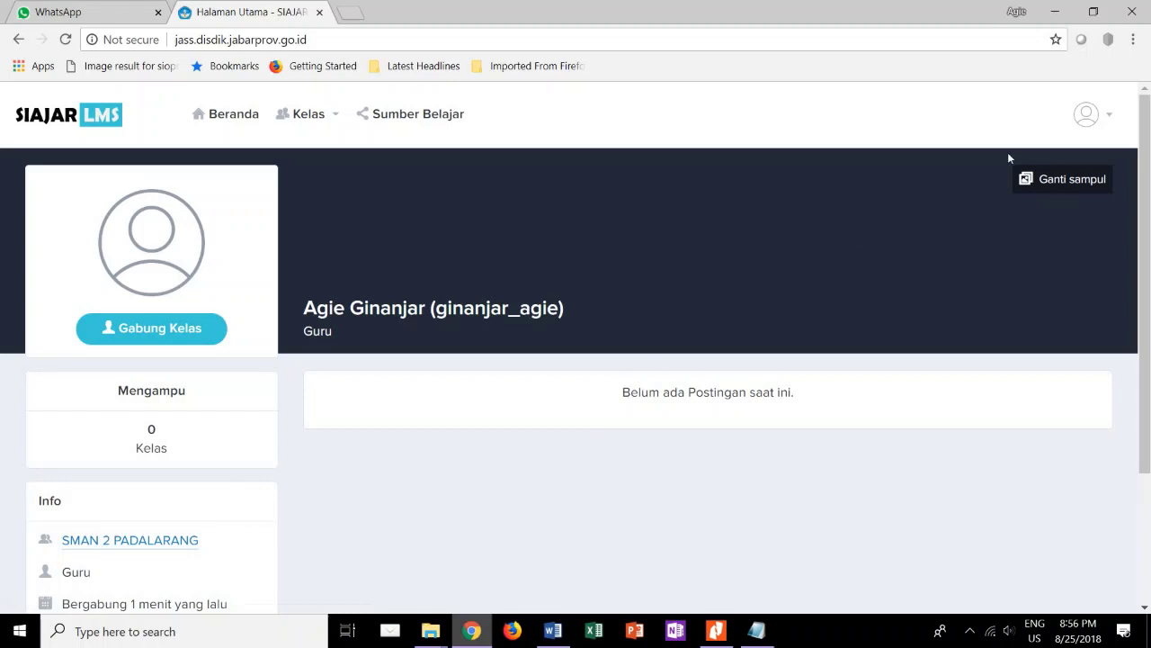
click(1102, 127)
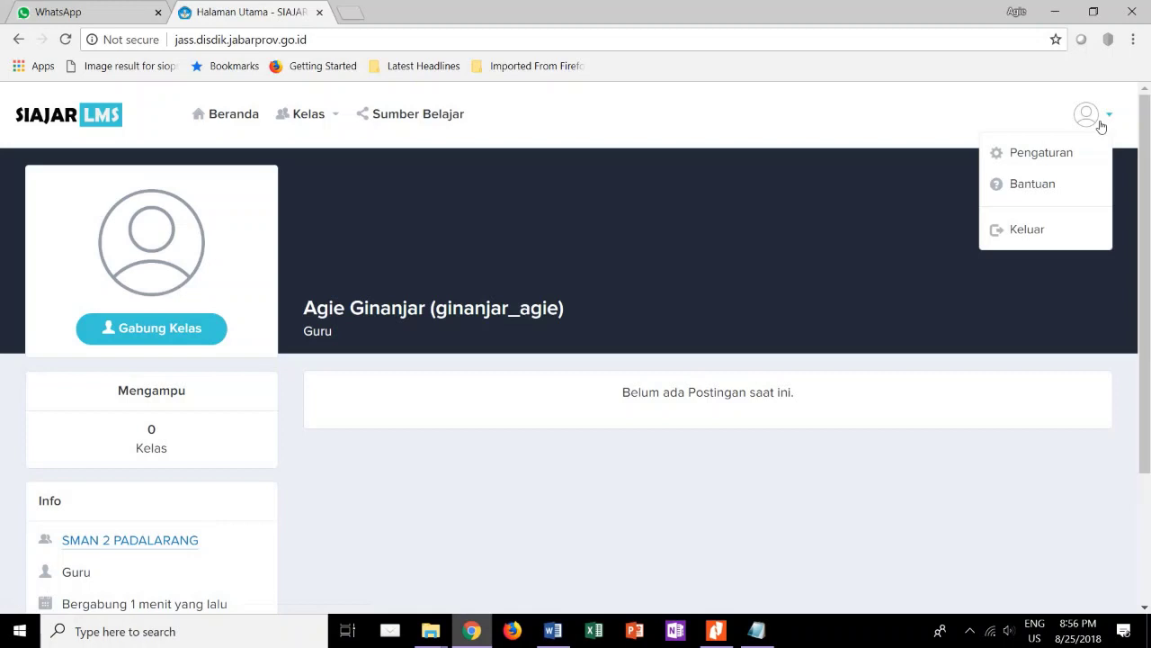
click(945, 118)
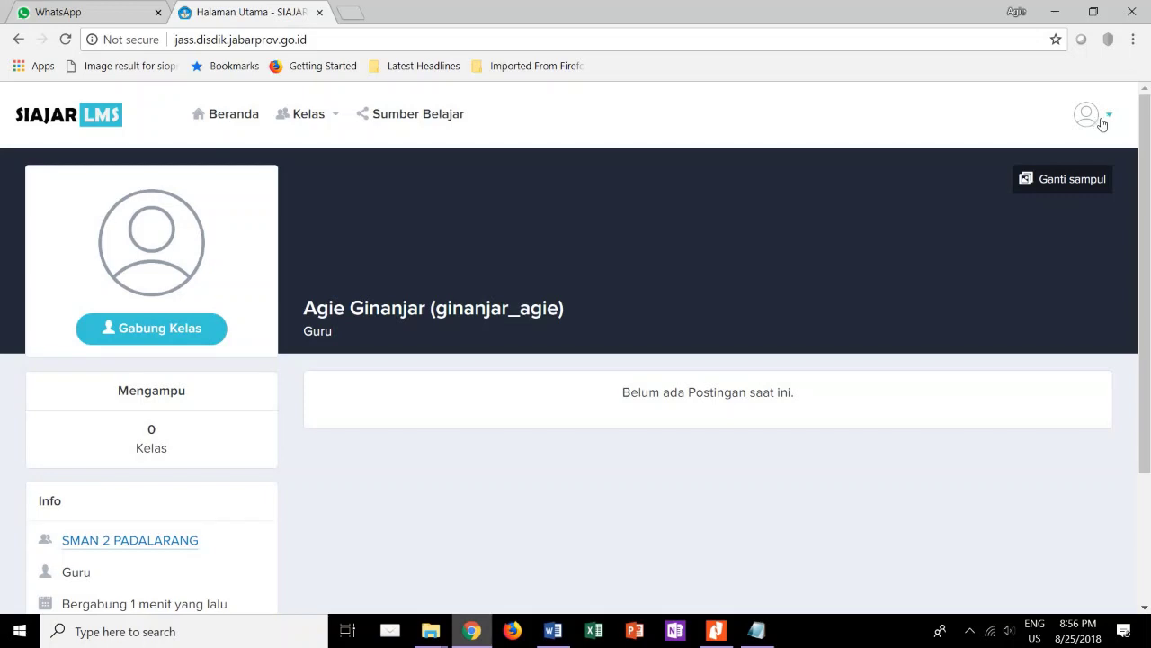
click(1103, 125)
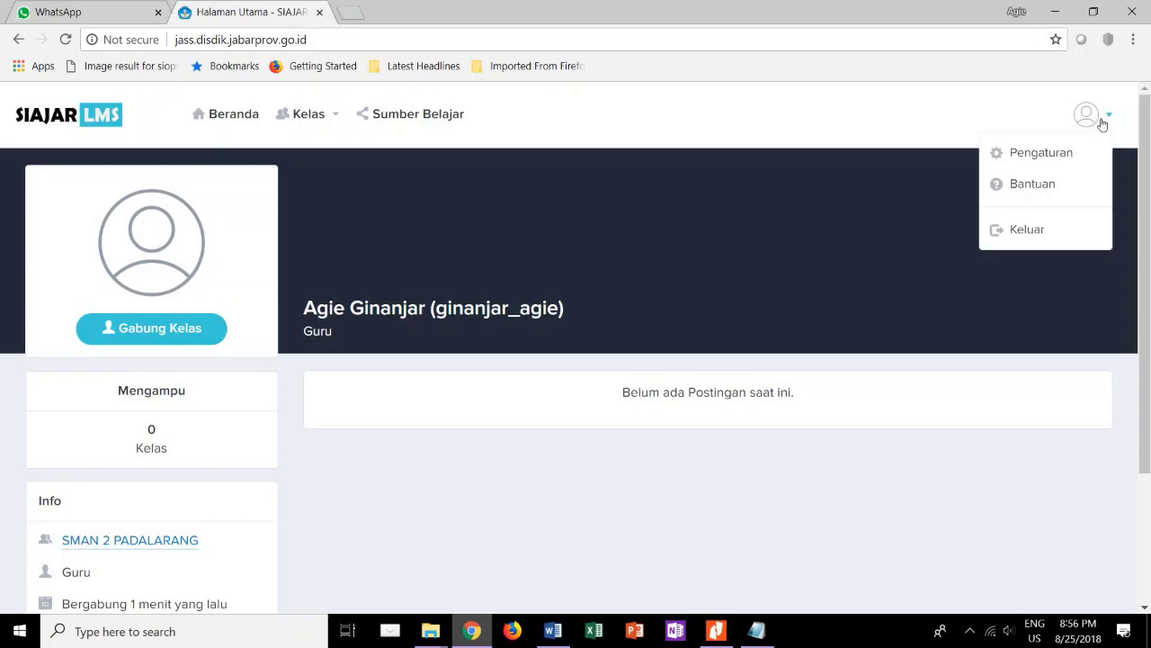
Open Pengaturan, view the Sosial Media and Kata Sandi tabs, then return to Profil.
click(1033, 157)
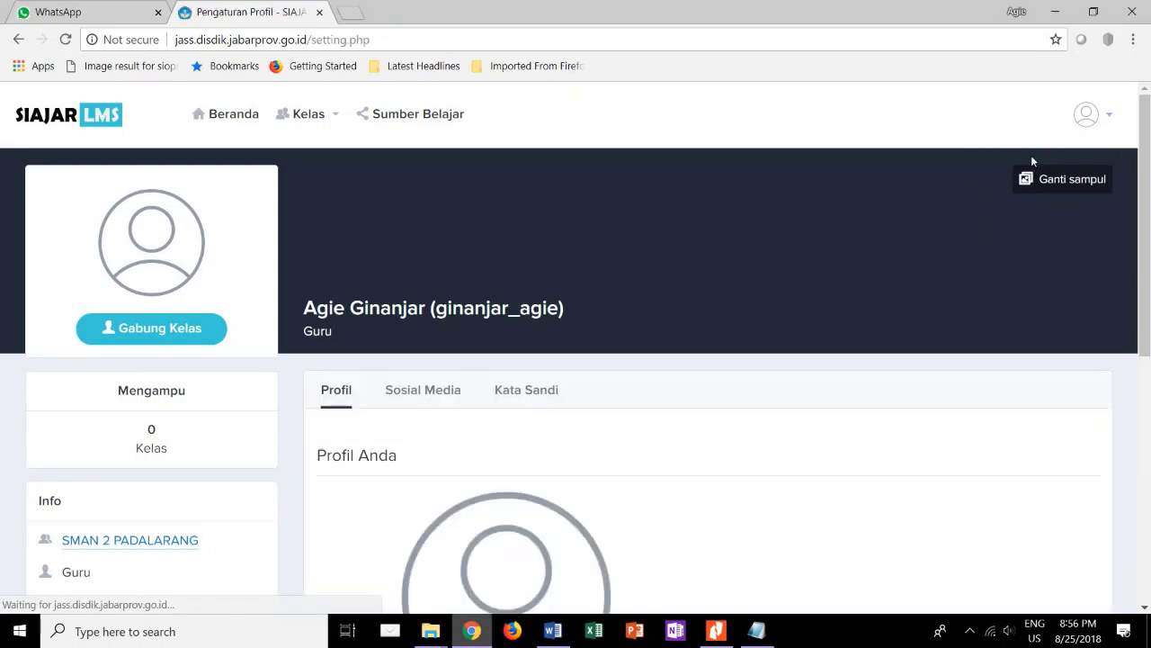
scroll(585, 421, down, 2)
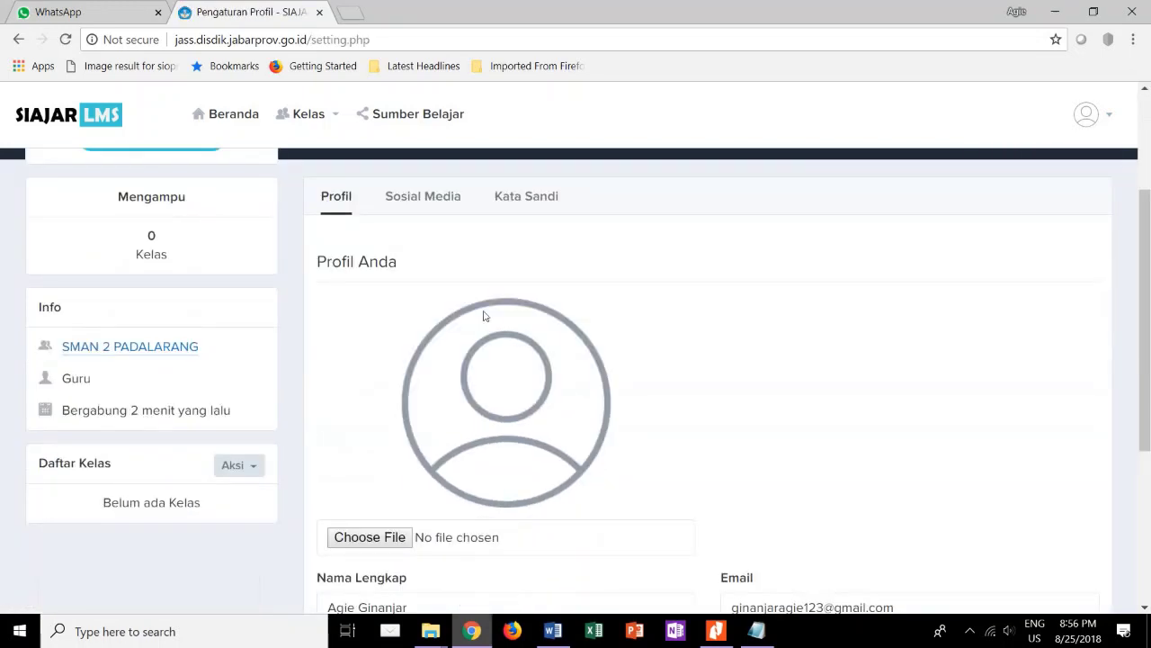
scroll(483, 316, up, 1)
click(407, 279)
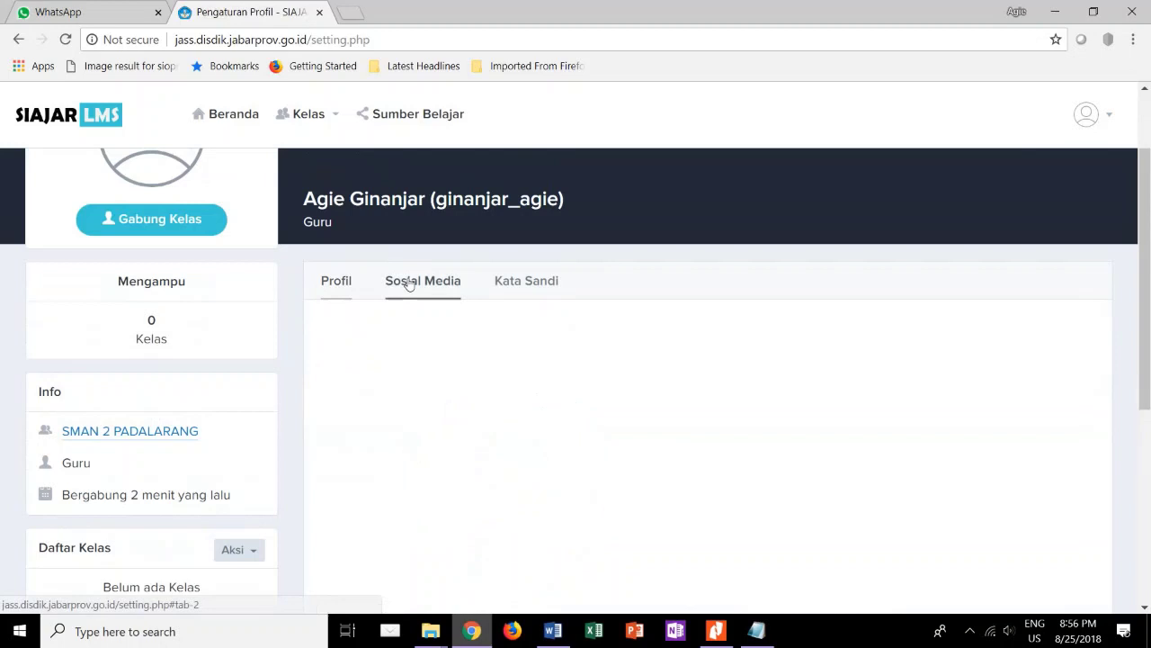
click(526, 295)
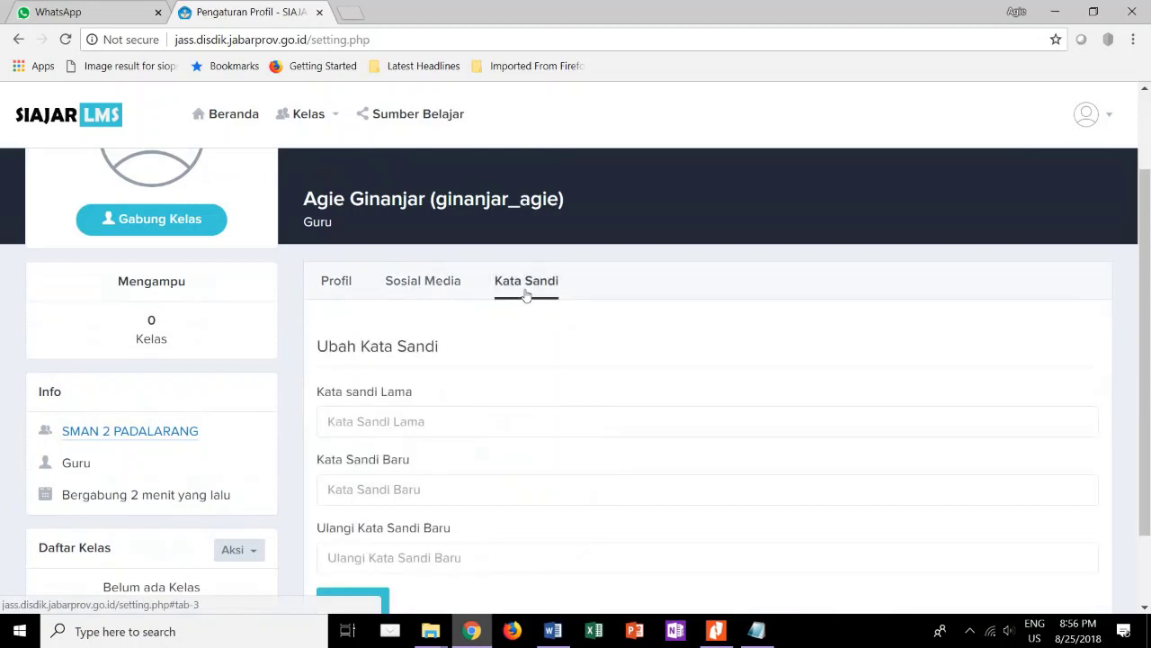
click(343, 296)
scroll(492, 448, down, 2)
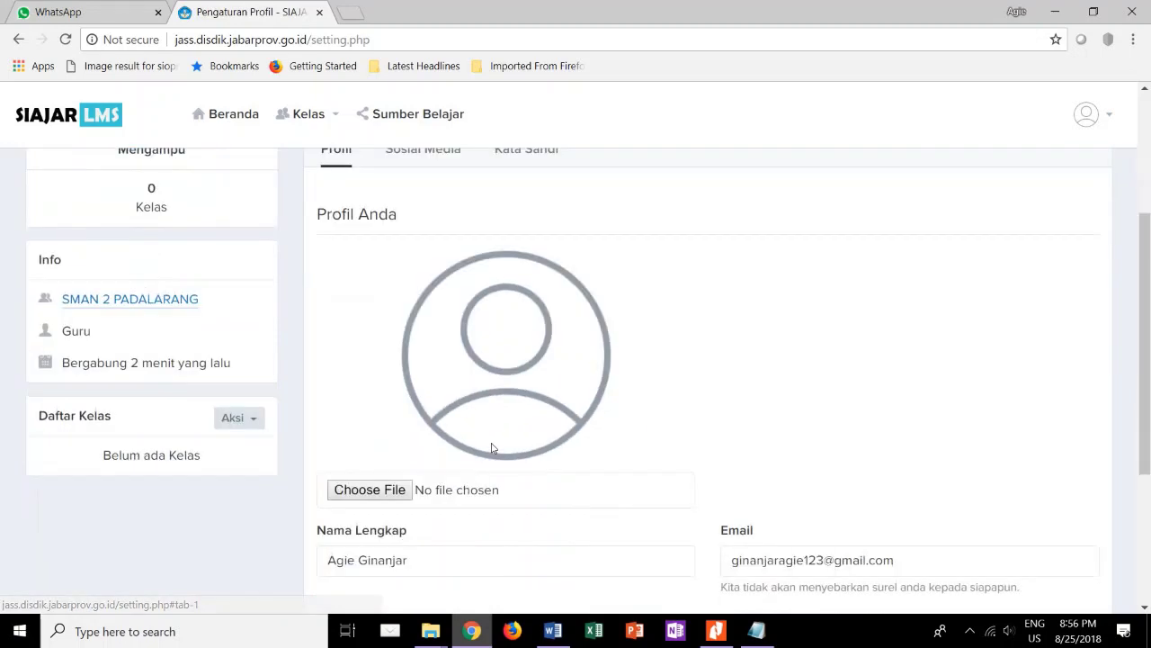
scroll(493, 448, up, 1)
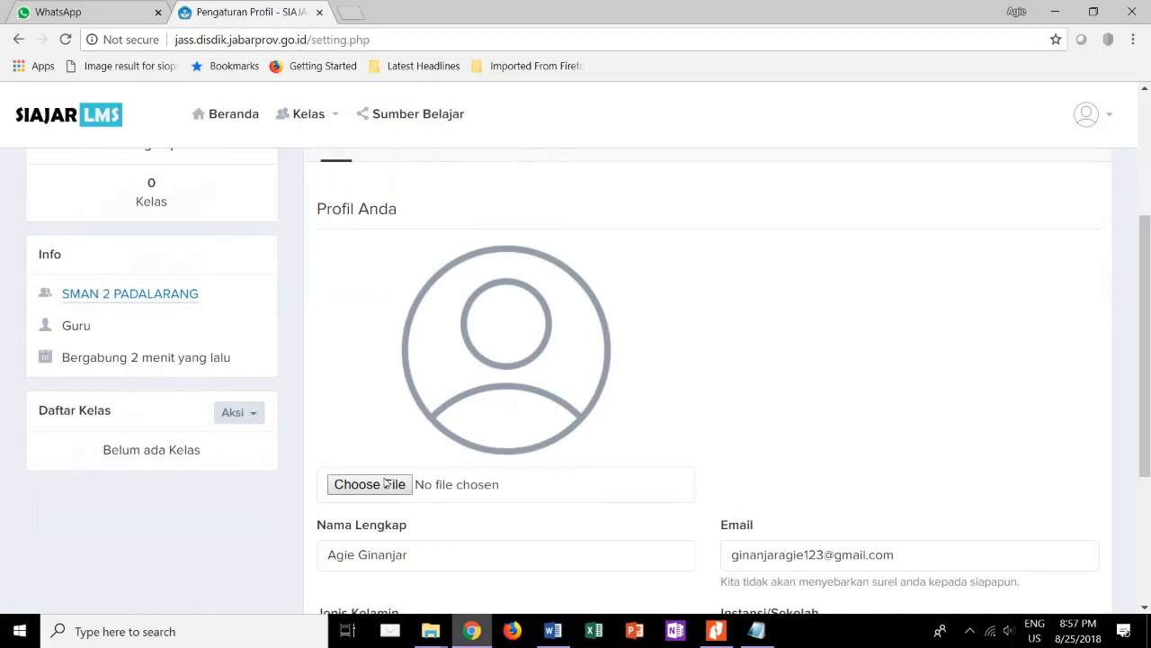
scroll(422, 424, up, 1)
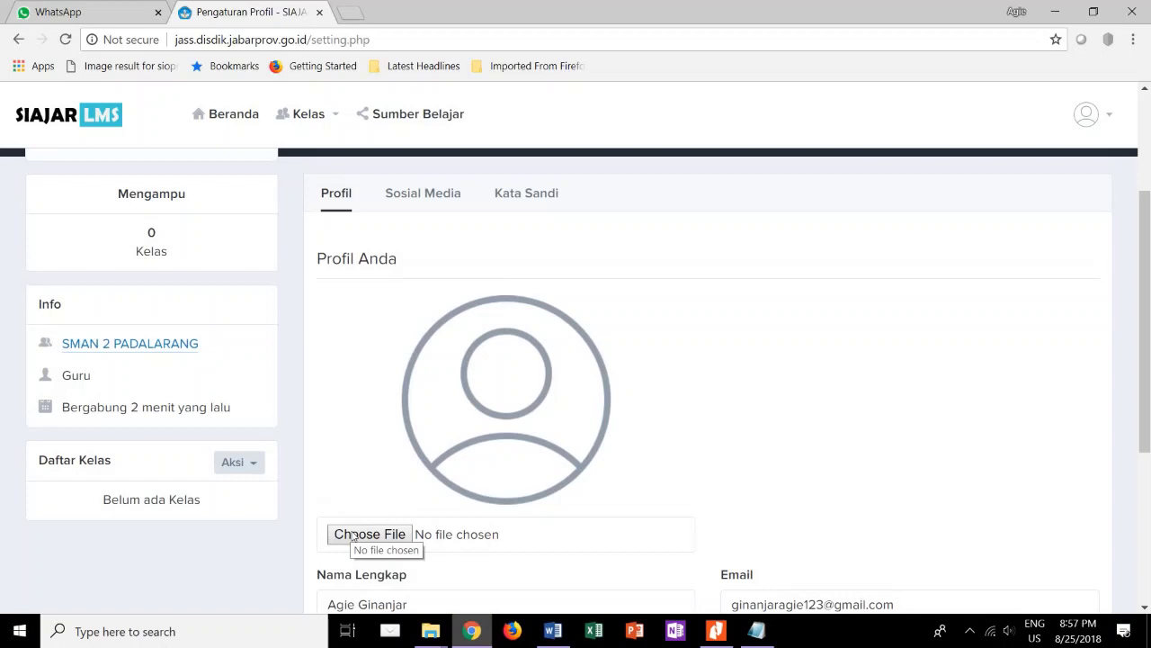
Pick the 'agie kecil' image from OneDrive Pictures as the profile photo.
click(352, 536)
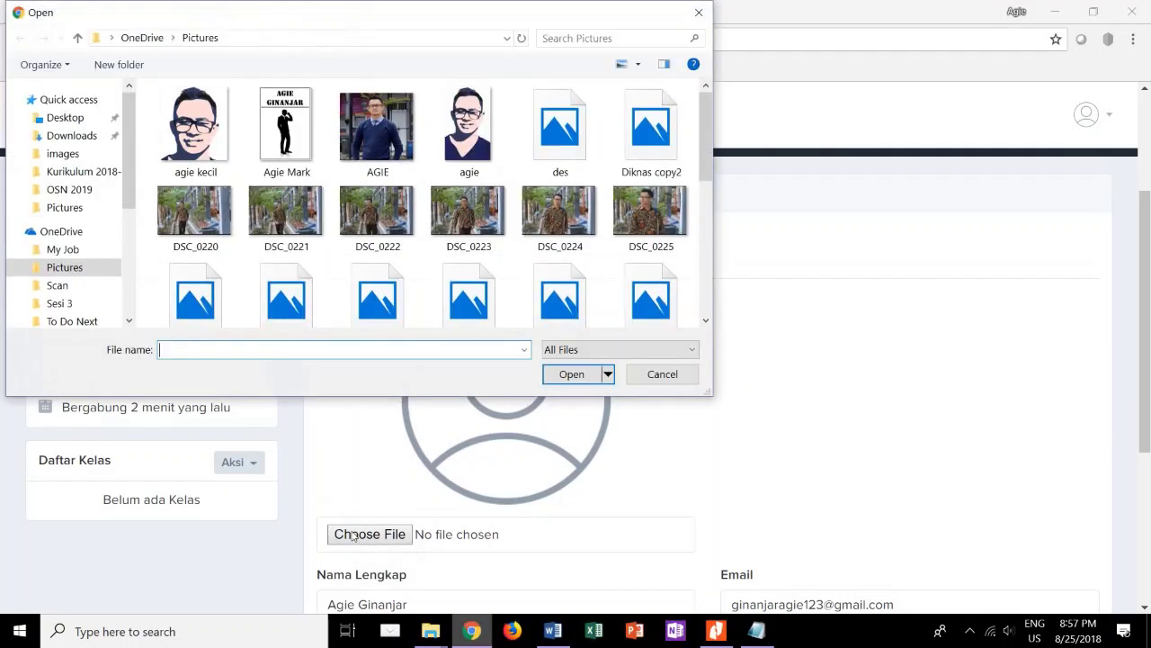
mouse_move(130, 162)
mouse_down()
mouse_move(128, 227)
mouse_move(124, 173)
mouse_up()
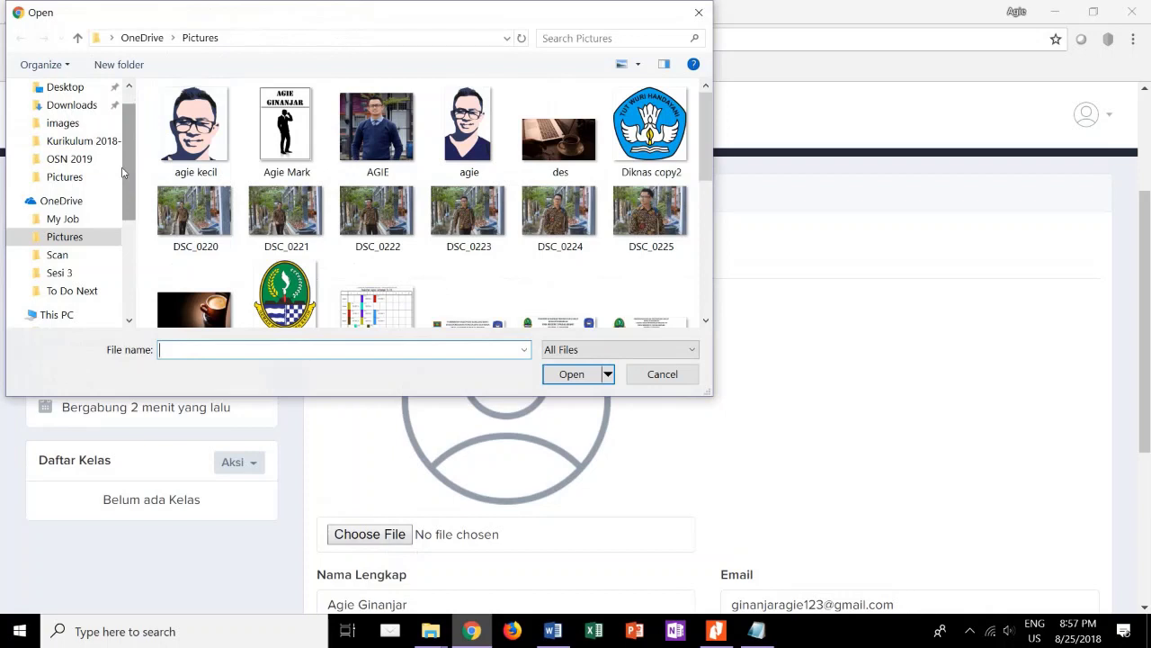
click(221, 162)
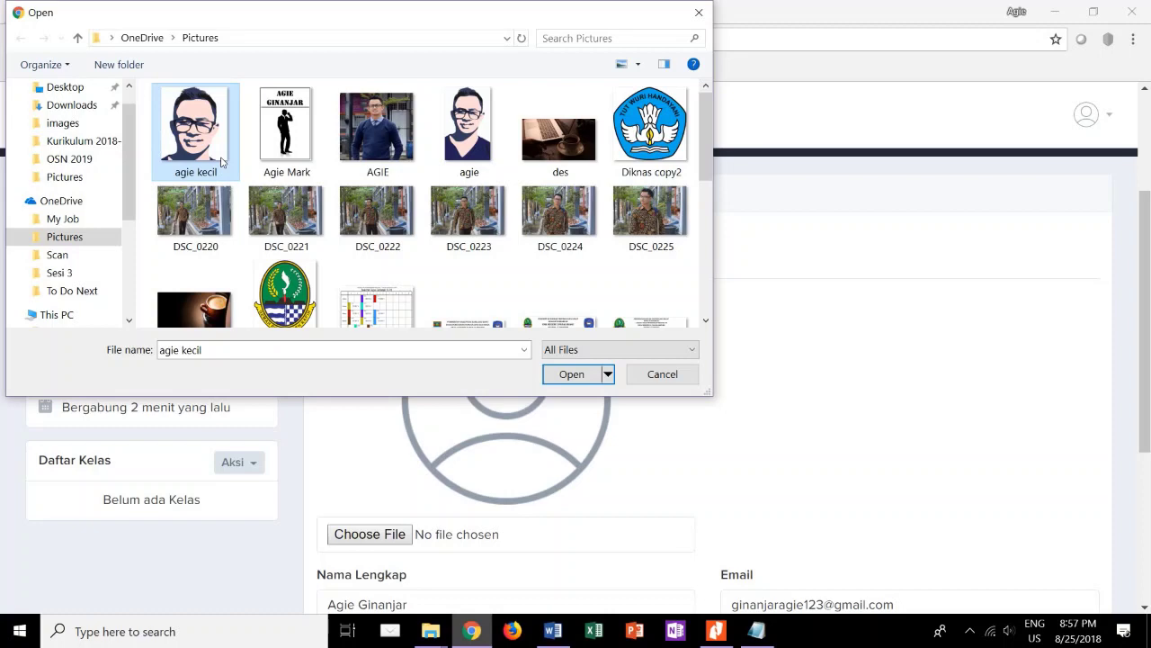
Check the file size of agie kecil in its Properties (12.8 KB).
right_click(222, 162)
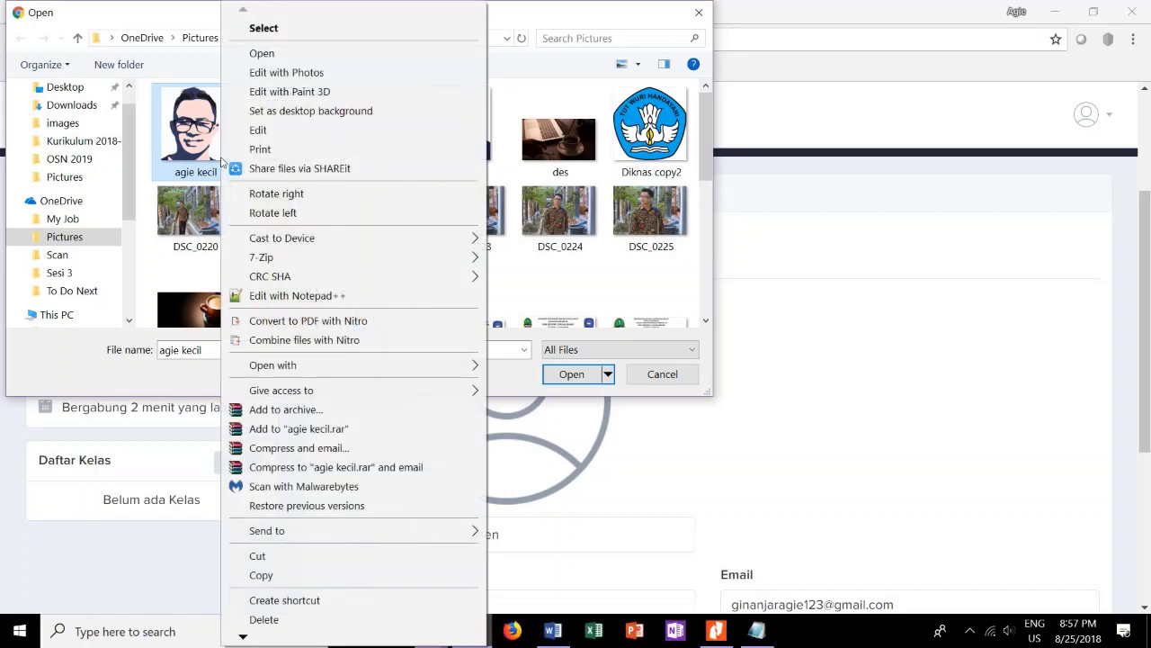
click(200, 159)
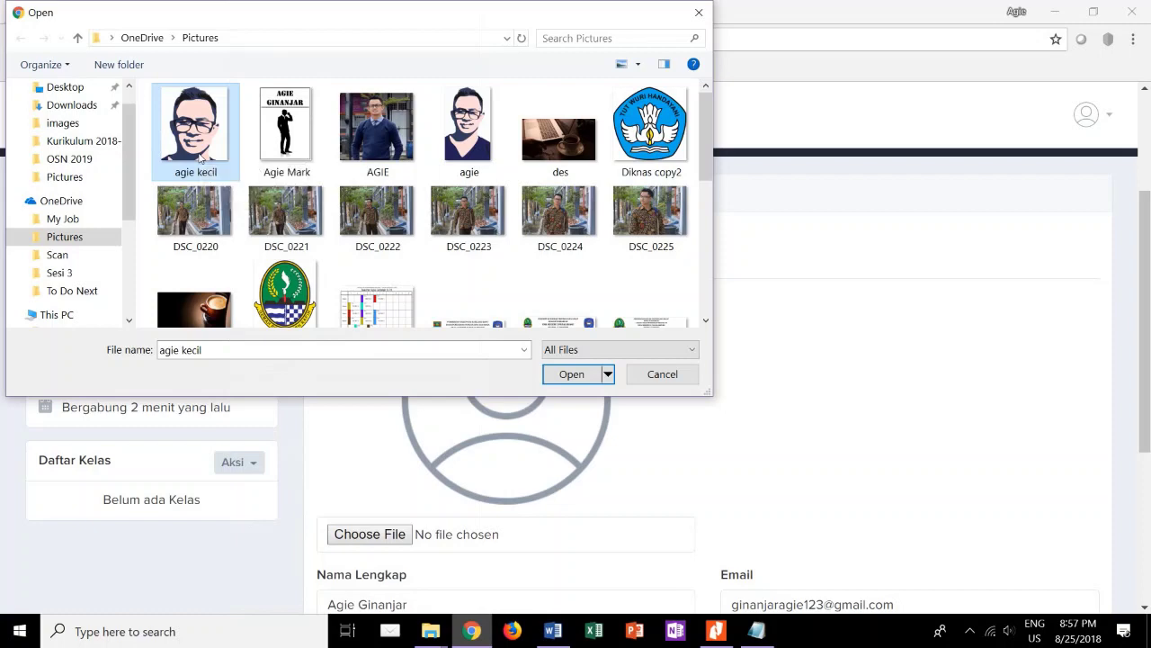
right_click(200, 158)
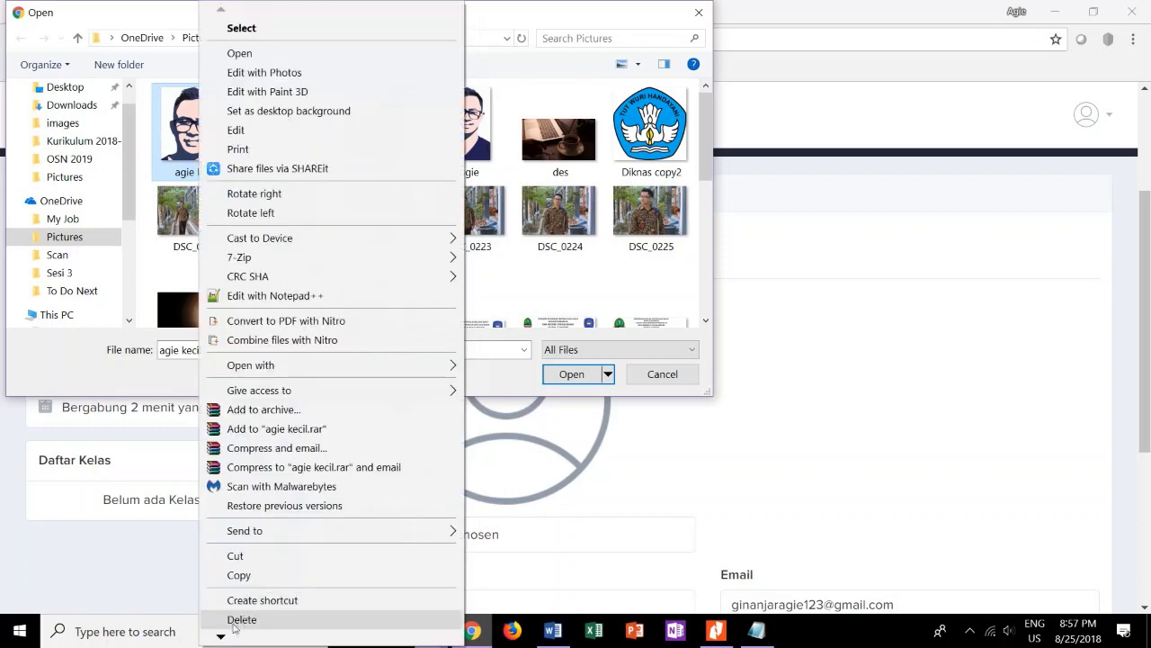
mouse_move(221, 638)
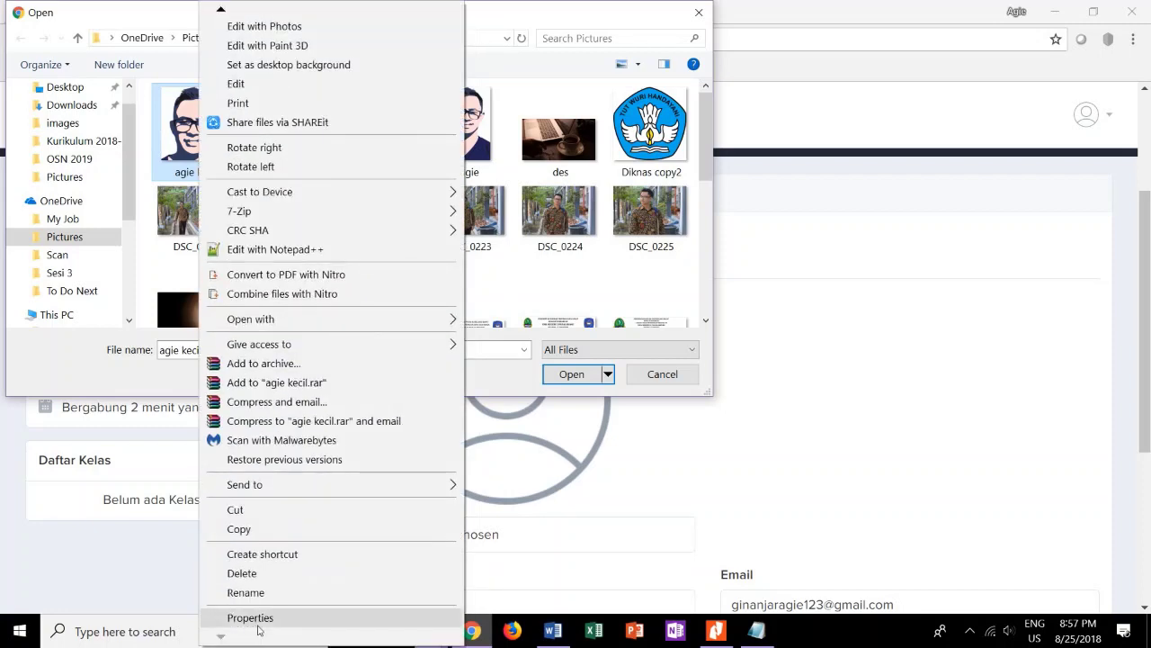
click(236, 617)
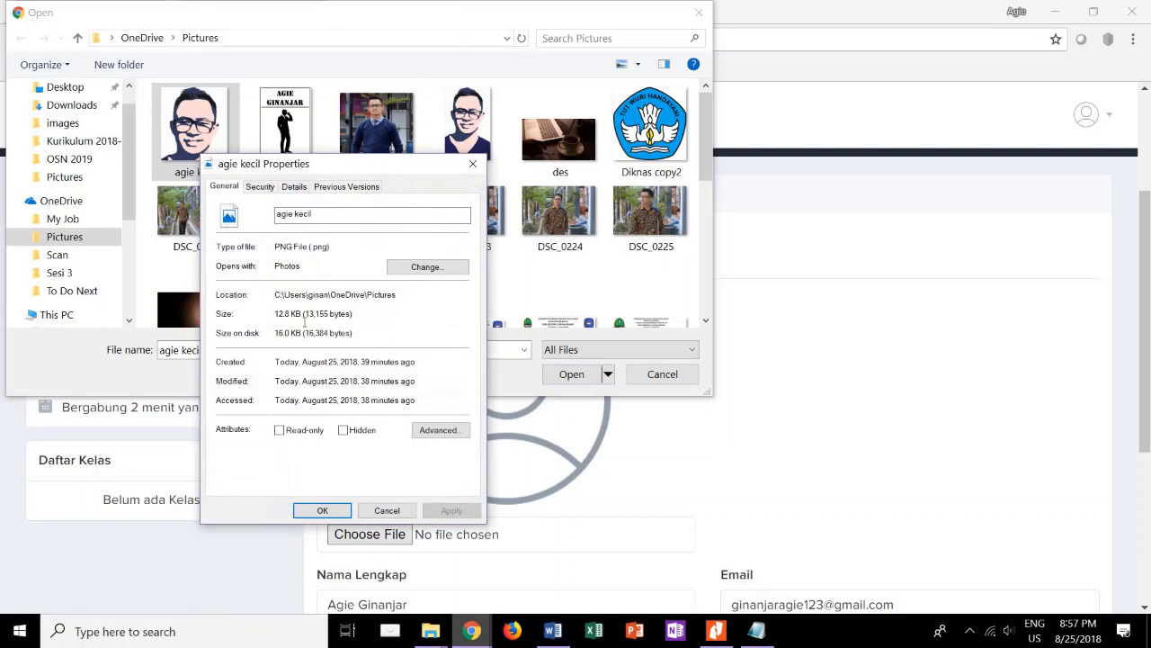
click(473, 163)
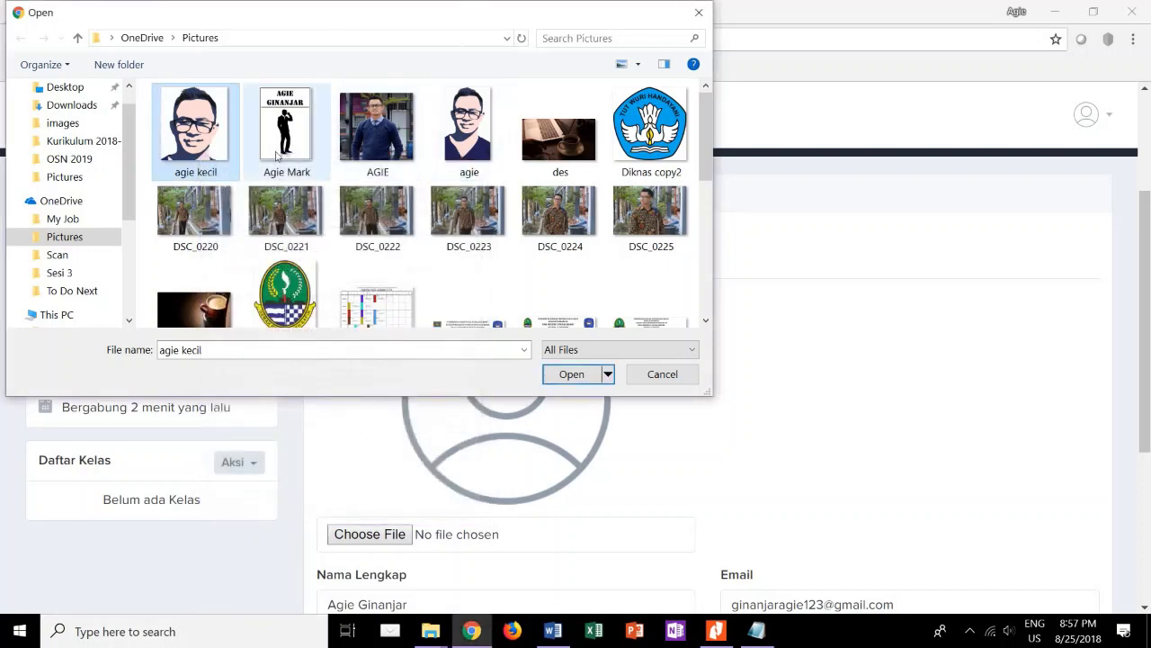
Check the file size of agie in its Properties (244 KB).
click(437, 145)
right_click(437, 146)
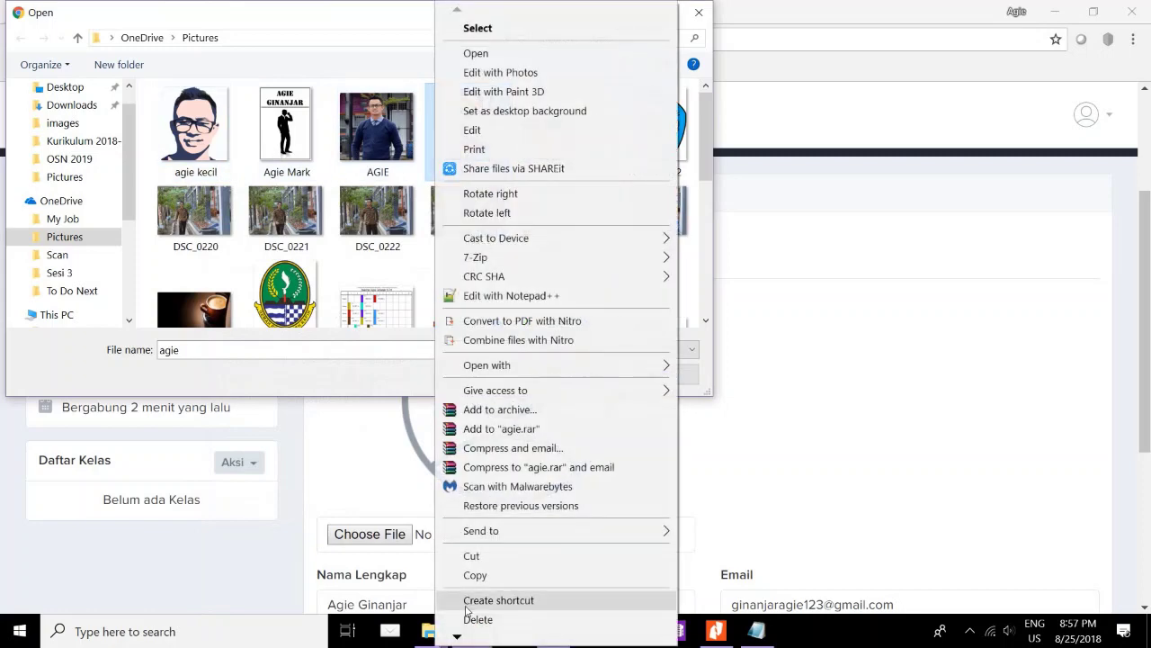
mouse_move(461, 639)
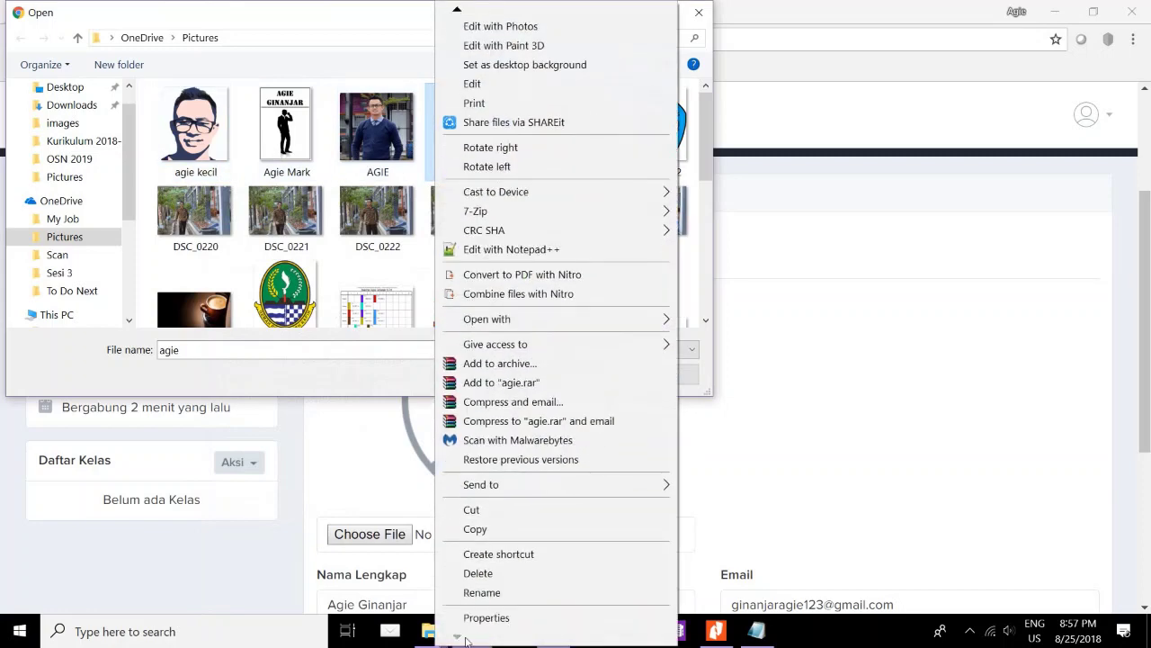
click(486, 617)
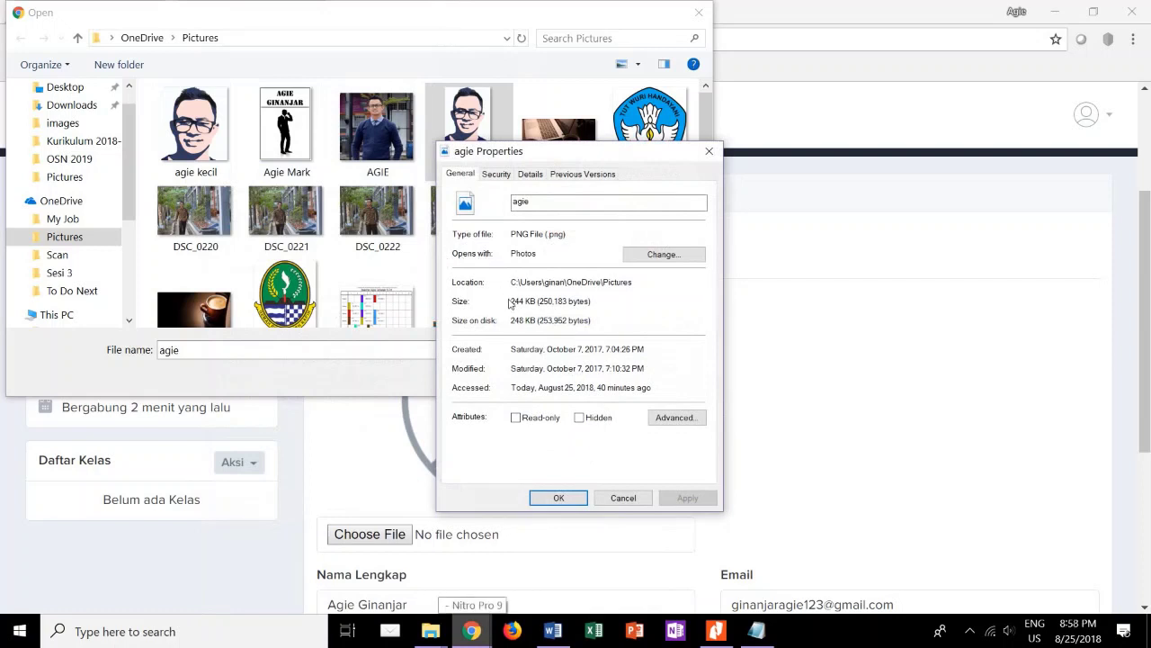
click(709, 151)
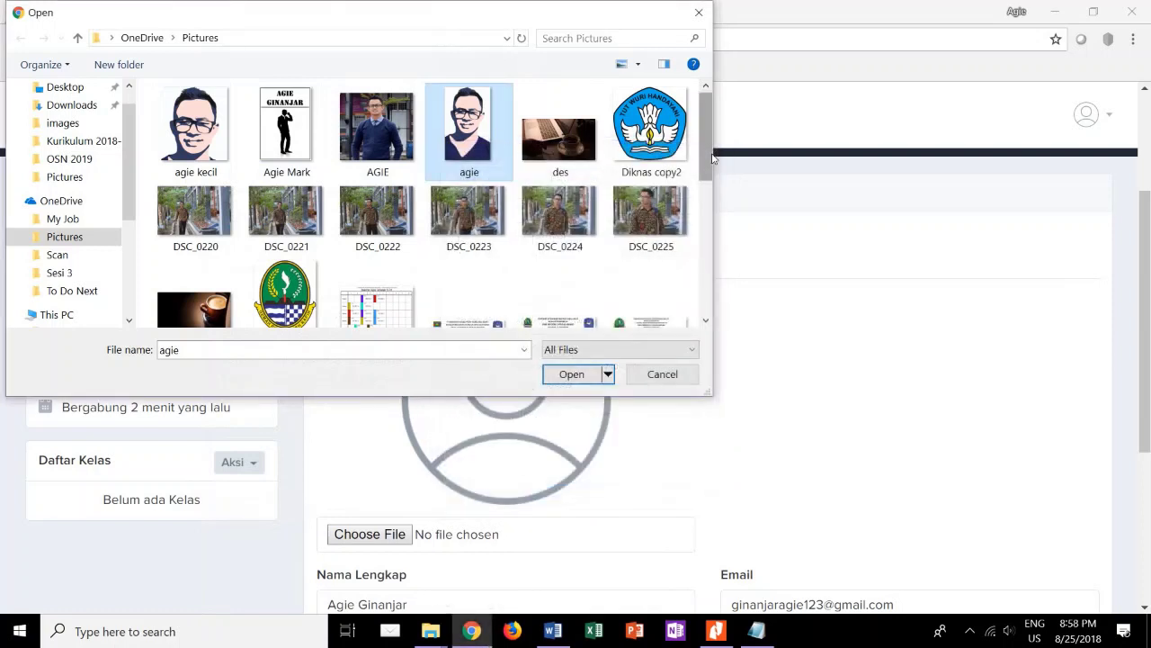
Open the agie image with Photos.
right_click(468, 135)
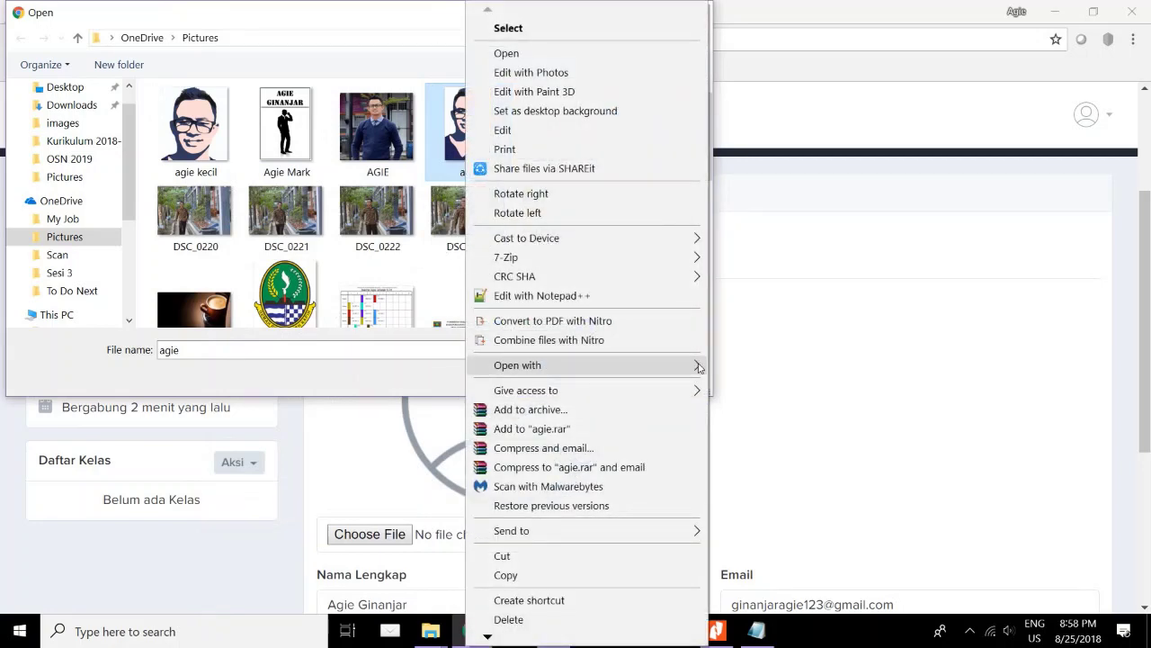
mouse_move(699, 368)
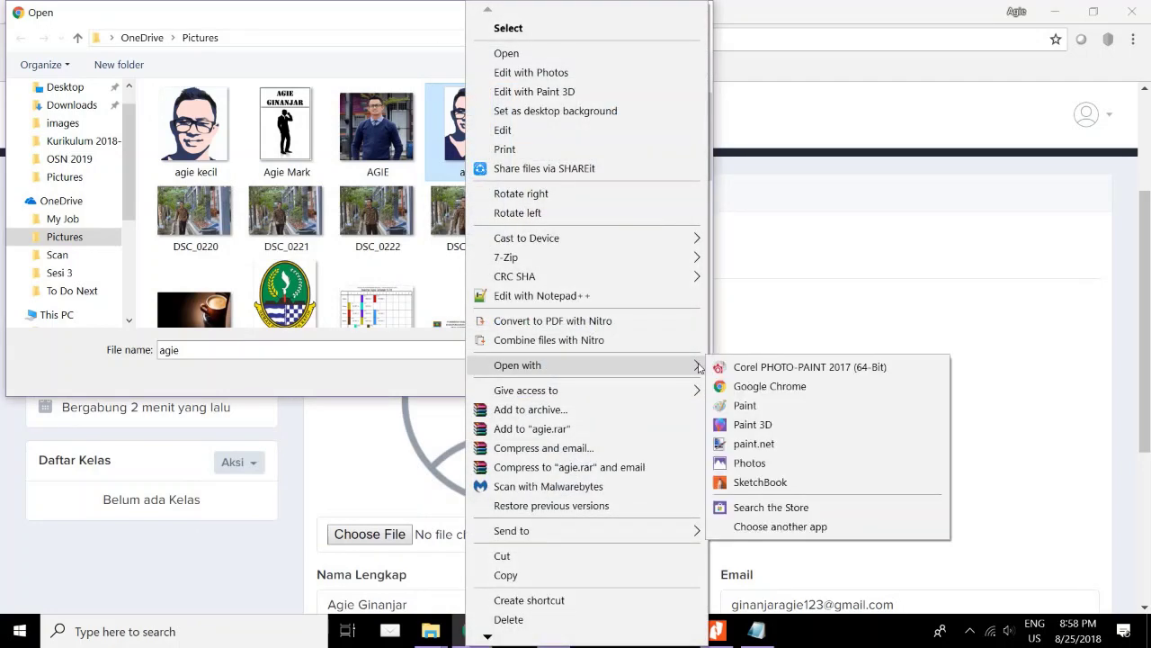
click(740, 467)
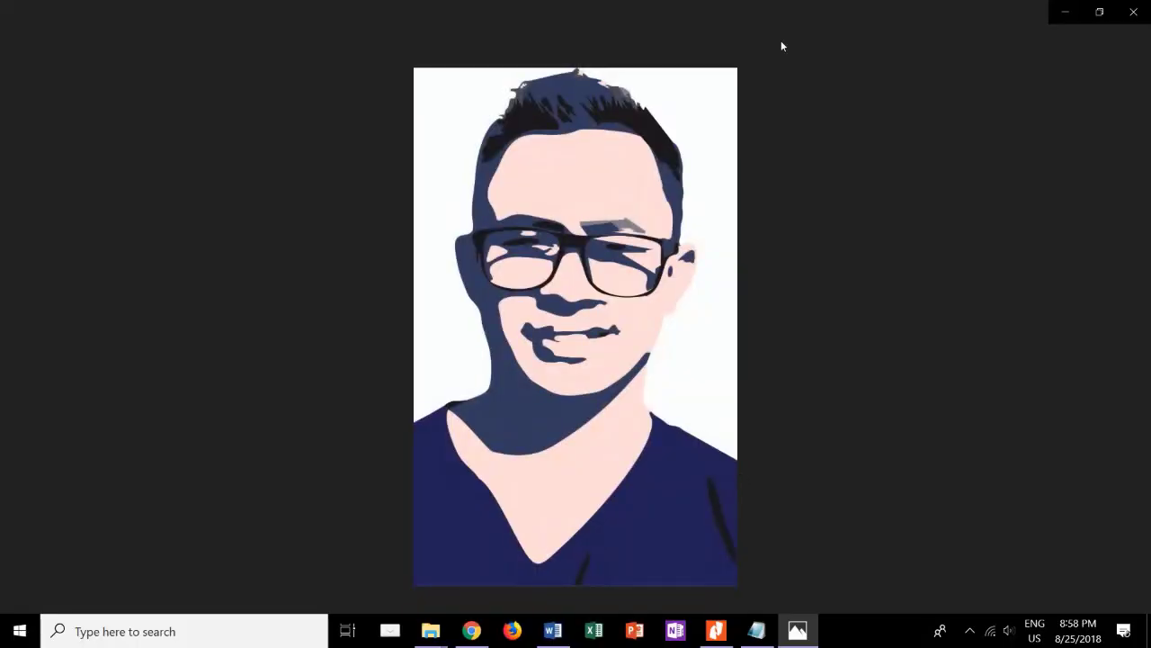
View the agie.png portrait and its Edit & Create options, then close Photos.
mouse_move(912, 342)
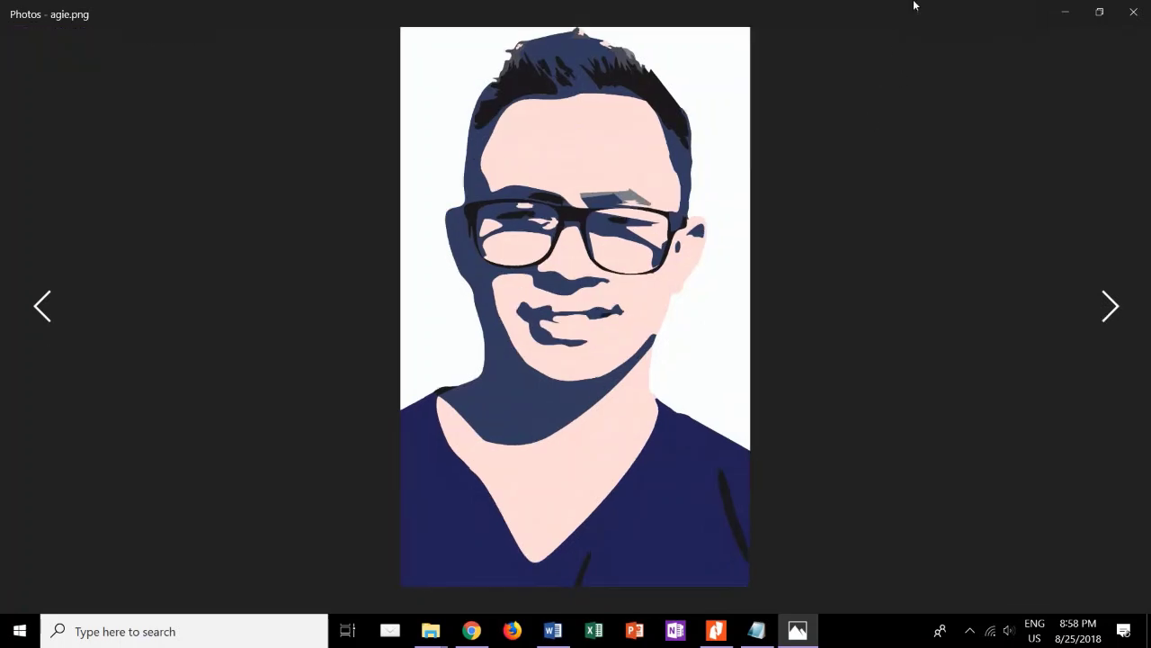
mouse_move(928, 16)
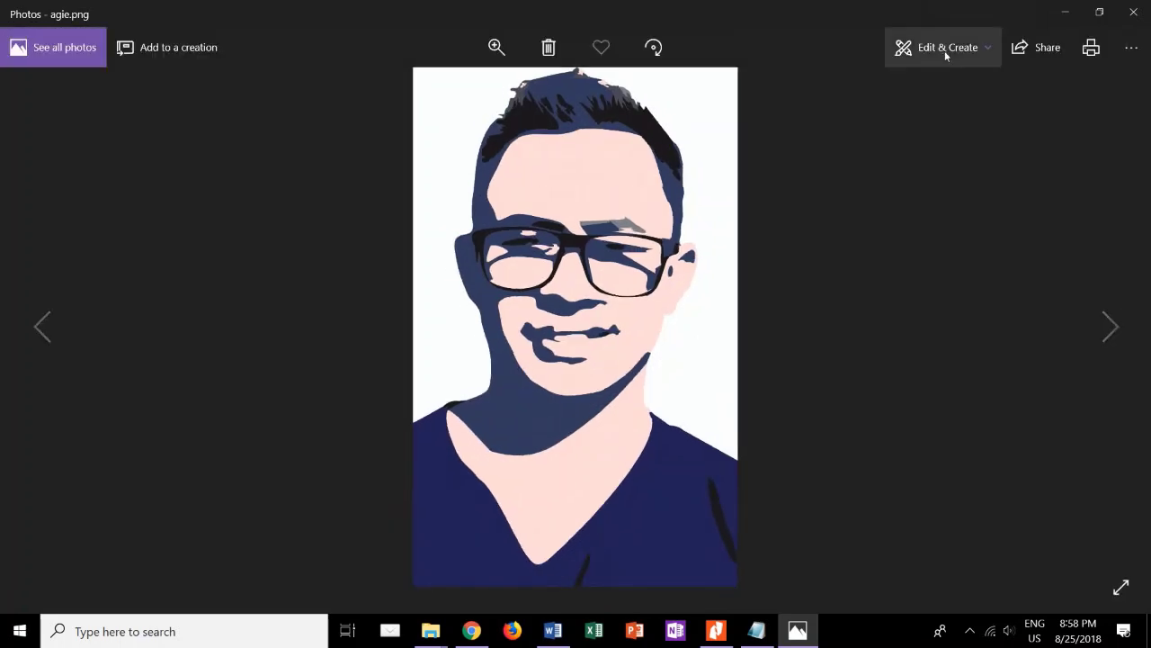
click(945, 50)
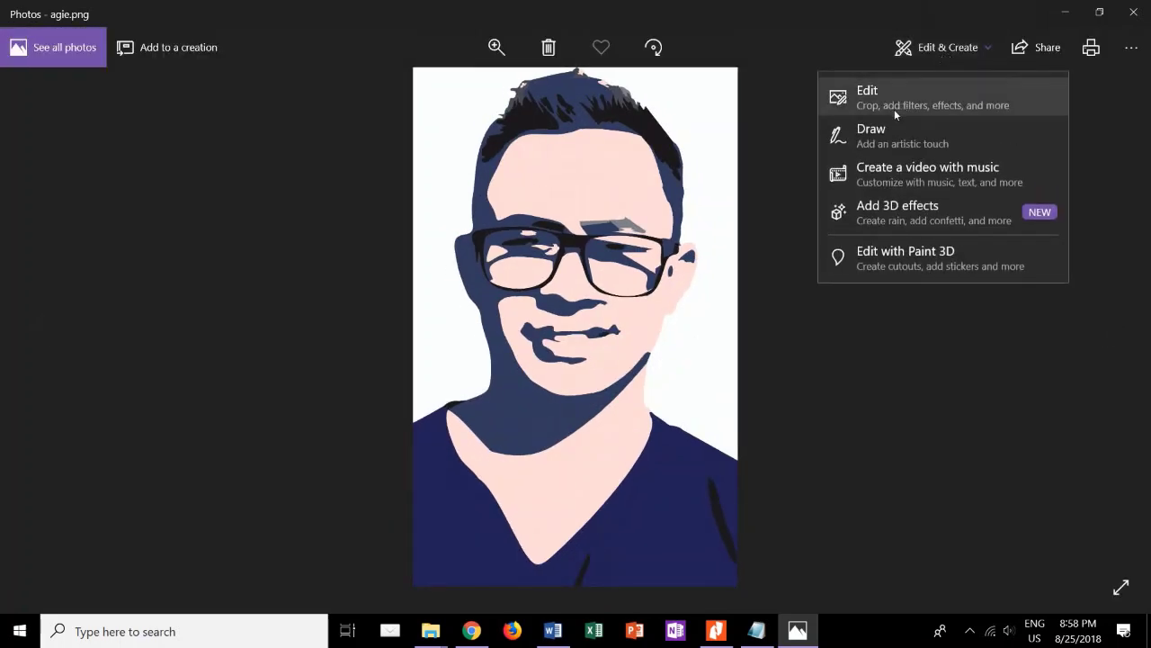
click(1147, 15)
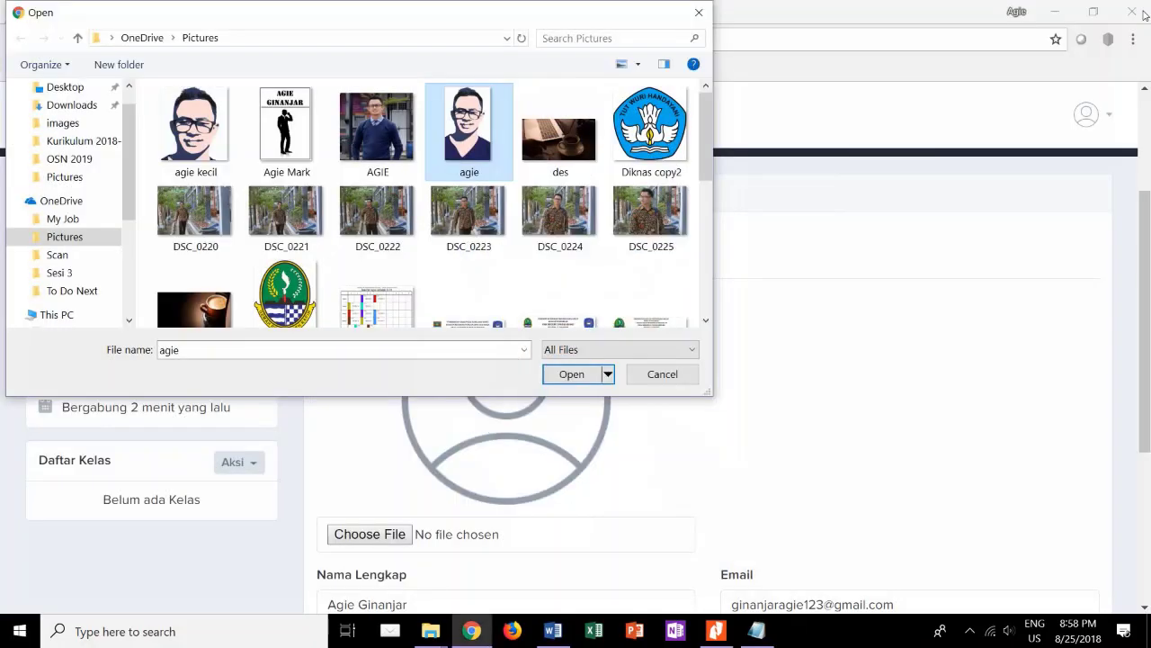
Attach agie kecil.png as the profile photo and set Jenis Kelamin to Laki-laki.
click(204, 133)
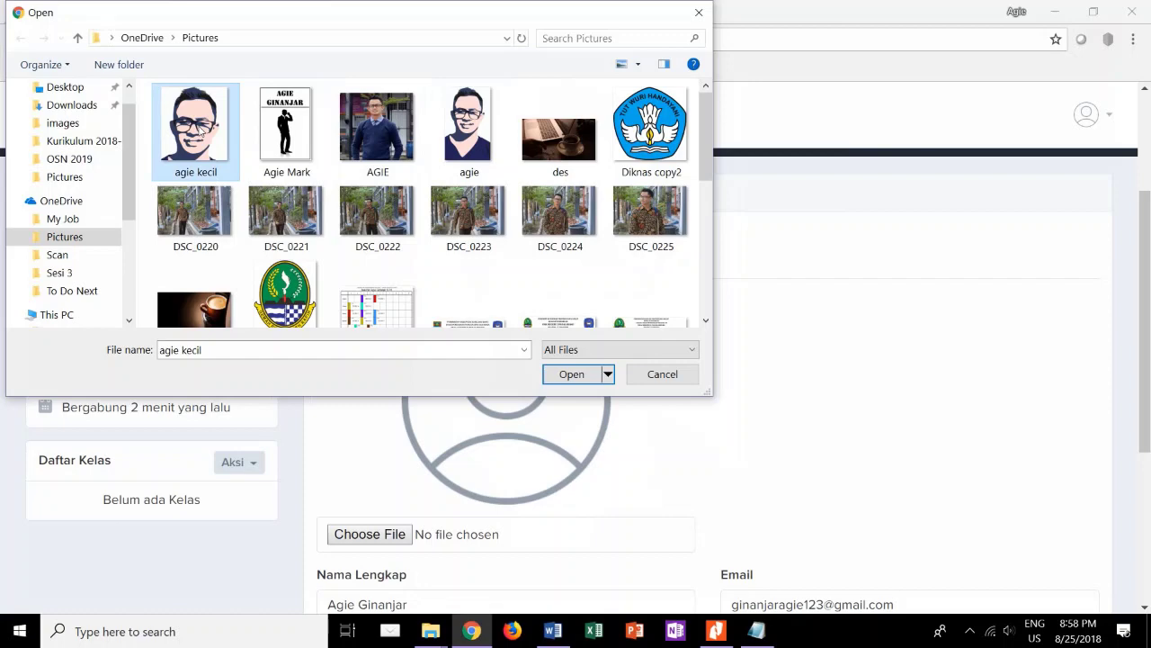
click(567, 373)
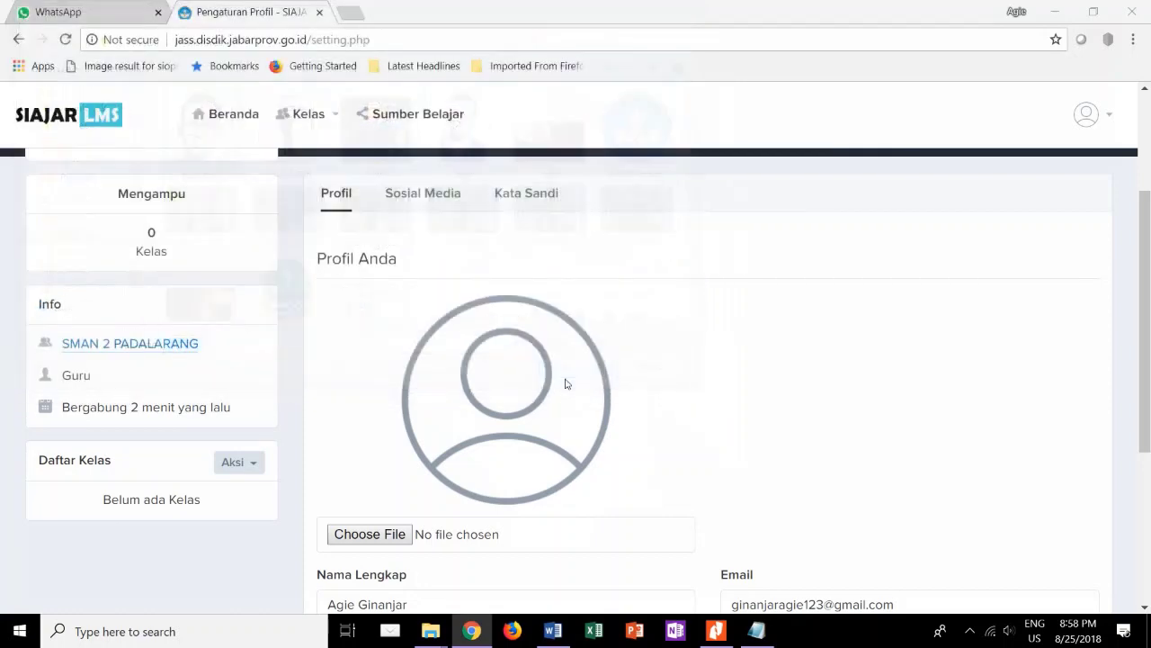
scroll(501, 484, down, 2)
scroll(495, 477, down, 3)
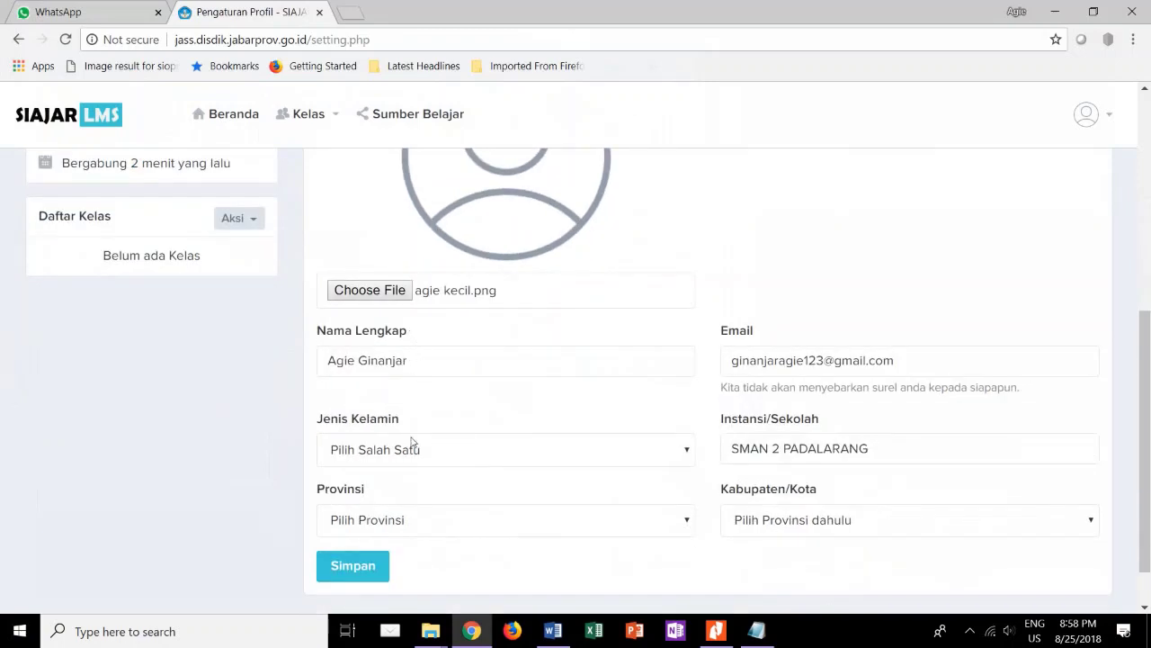
click(416, 449)
click(431, 491)
Choose province Jawa Barat and regency Kab. Bandung Barat, then save the profile.
scroll(429, 493, down, 1)
click(478, 467)
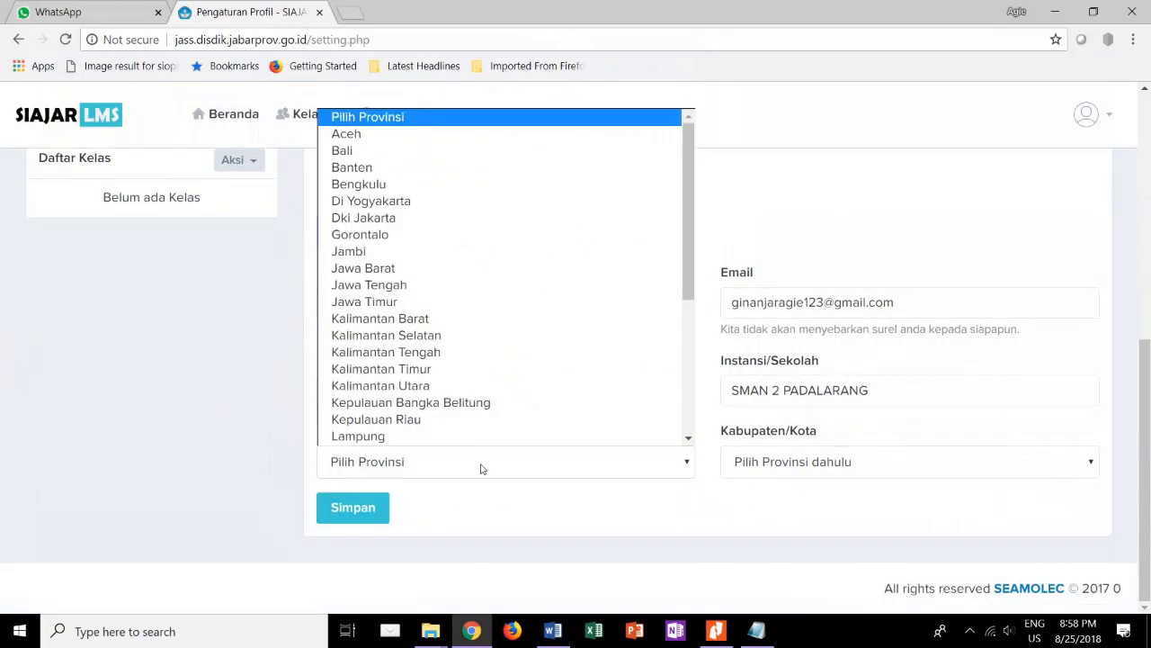
click(405, 268)
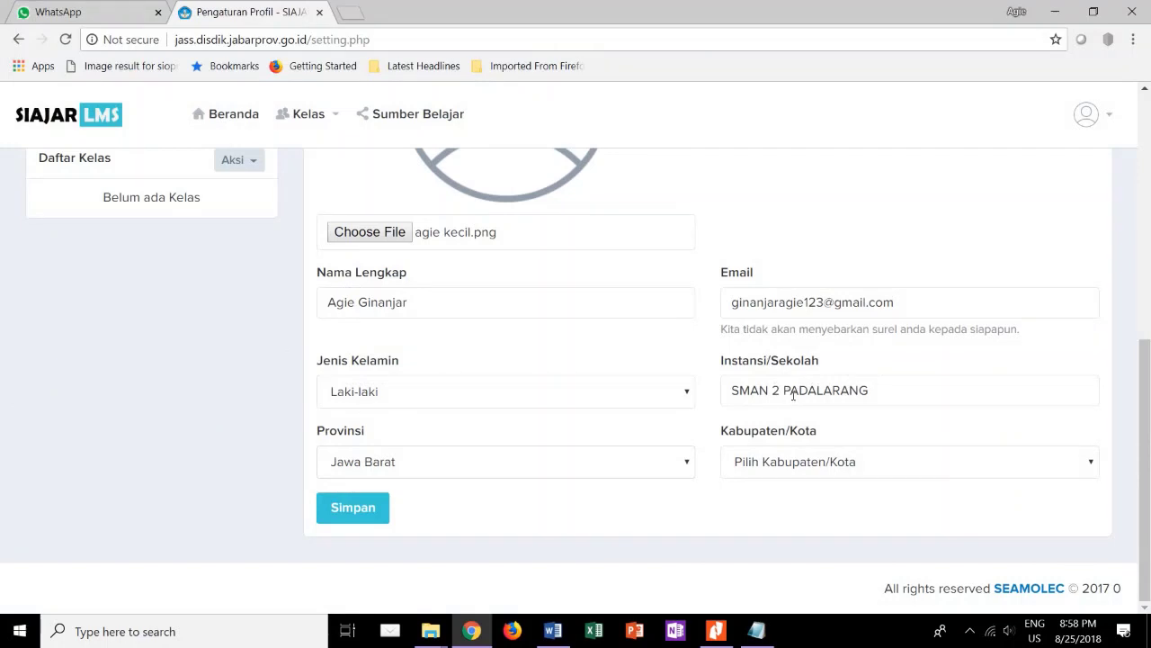
click(853, 461)
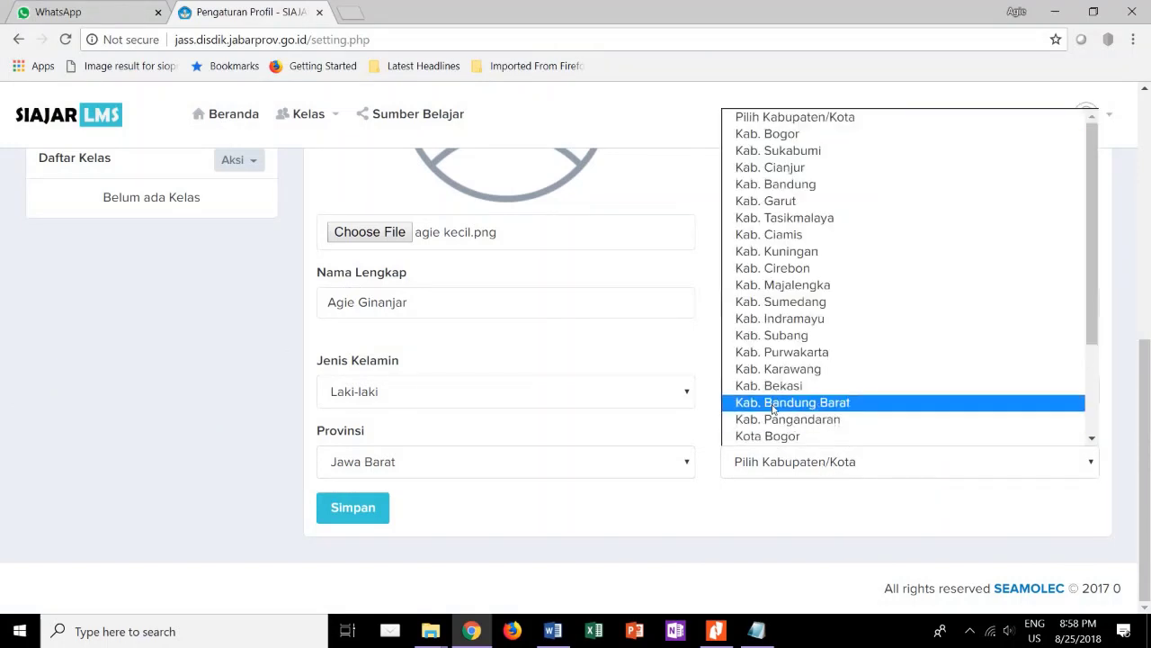
click(774, 405)
scroll(499, 419, up, 3)
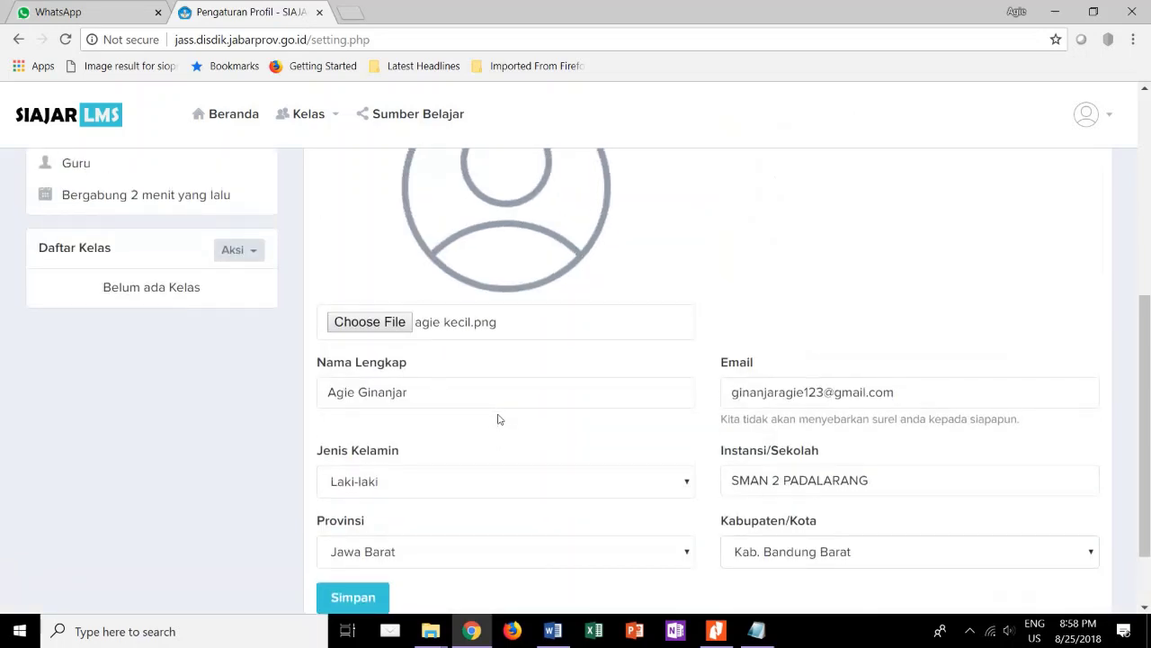
scroll(499, 419, down, 3)
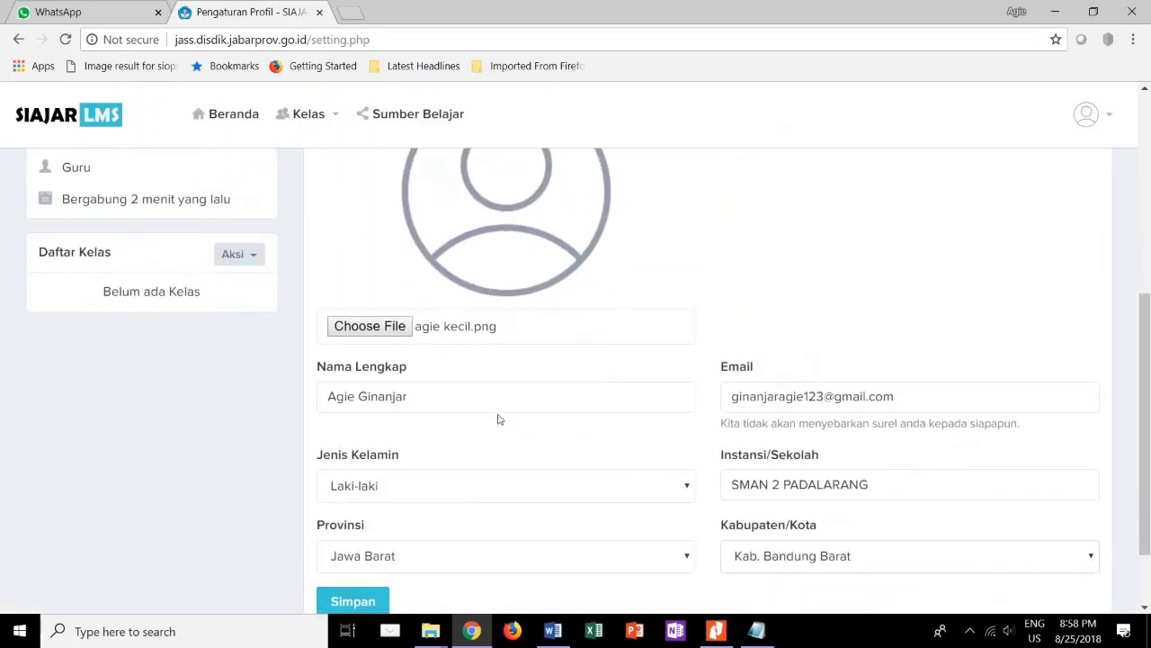
click(351, 509)
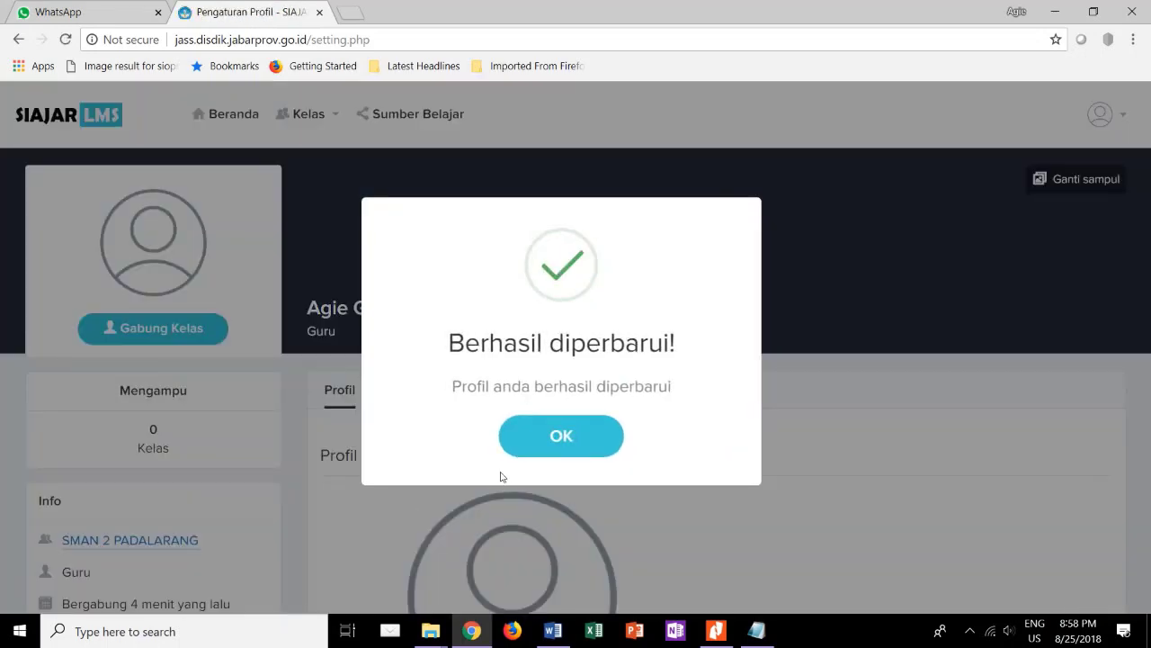
Dismiss the 'Berhasil diperbarui!' notice and go to the Sosial Media section.
click(557, 444)
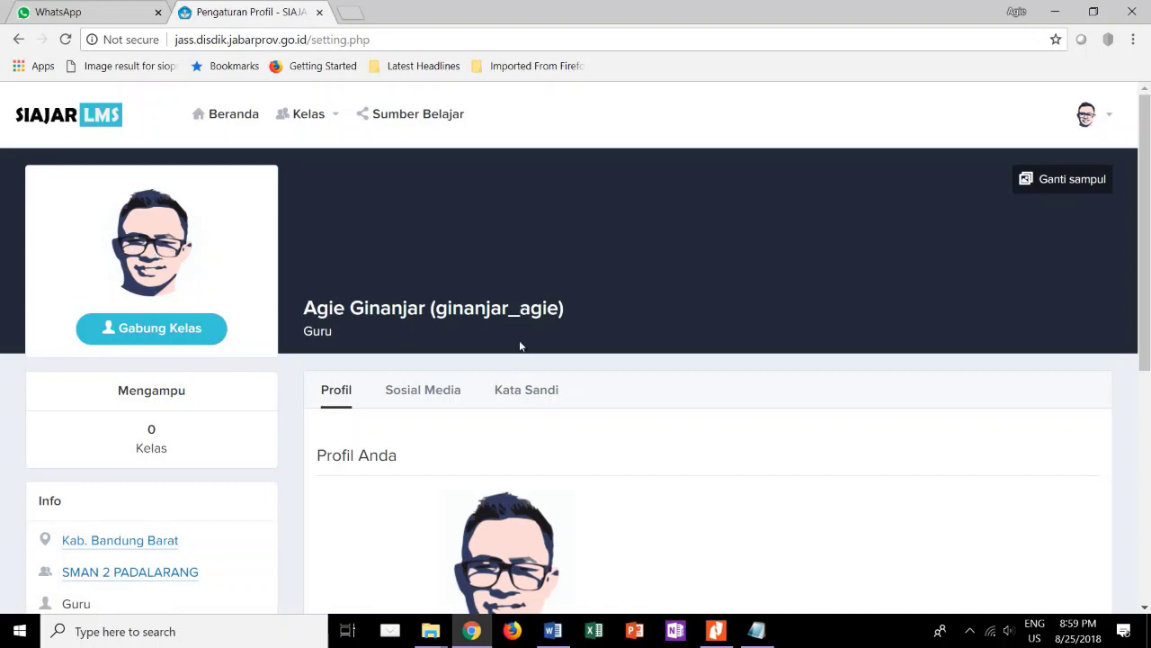
click(427, 387)
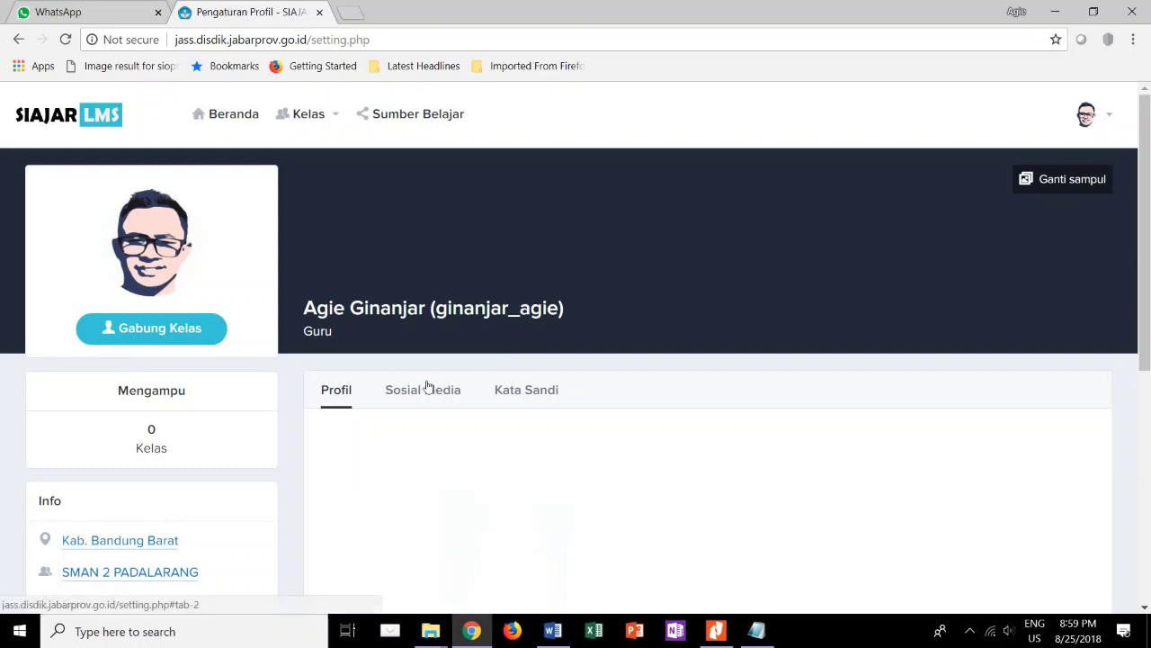
Enter the teacher's wordpress.com website address and facebook.com profile URL.
scroll(522, 535, down, 1)
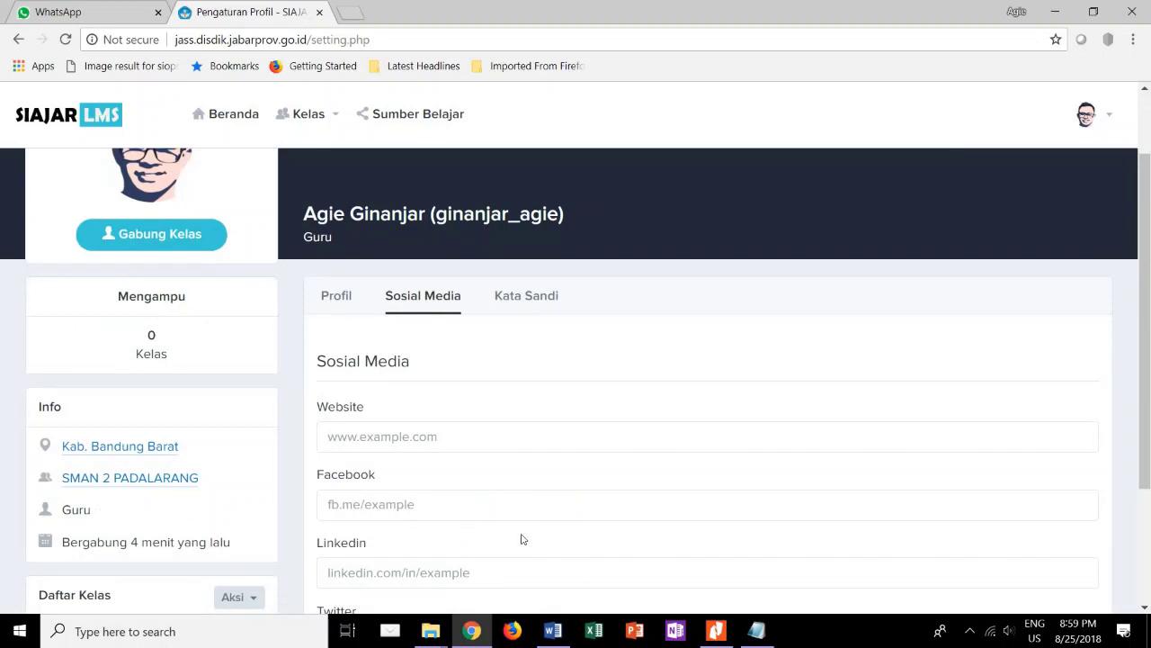
click(403, 425)
text(http://ginanjaragi.wordpress)
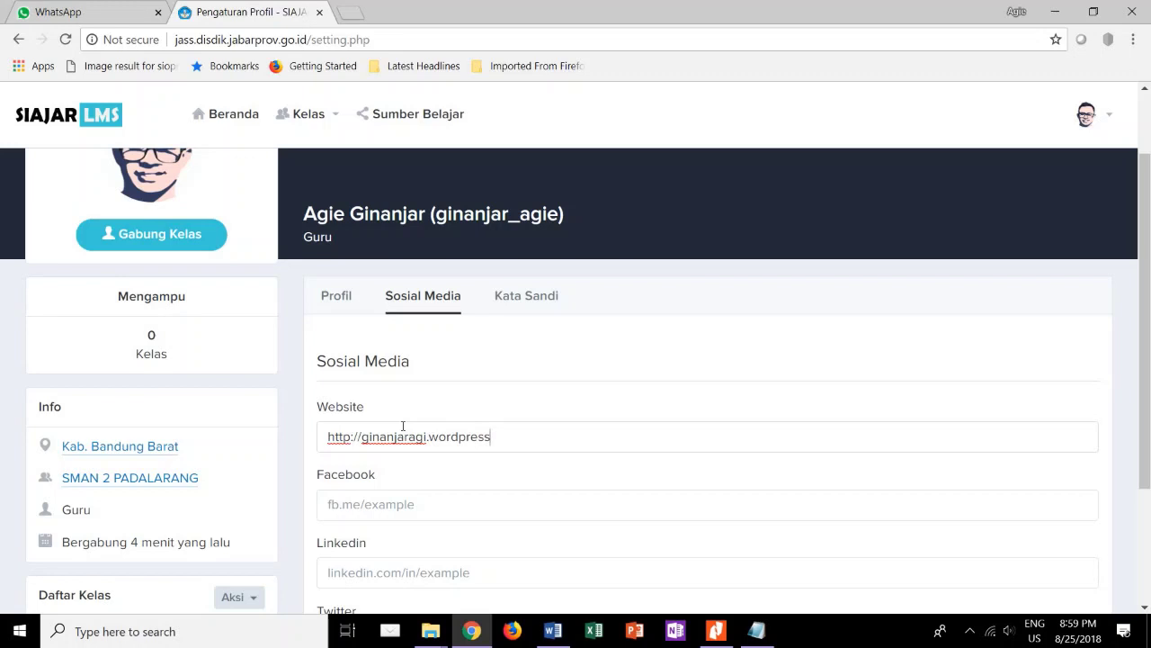
text(.com)
click(367, 513)
text(facebook)
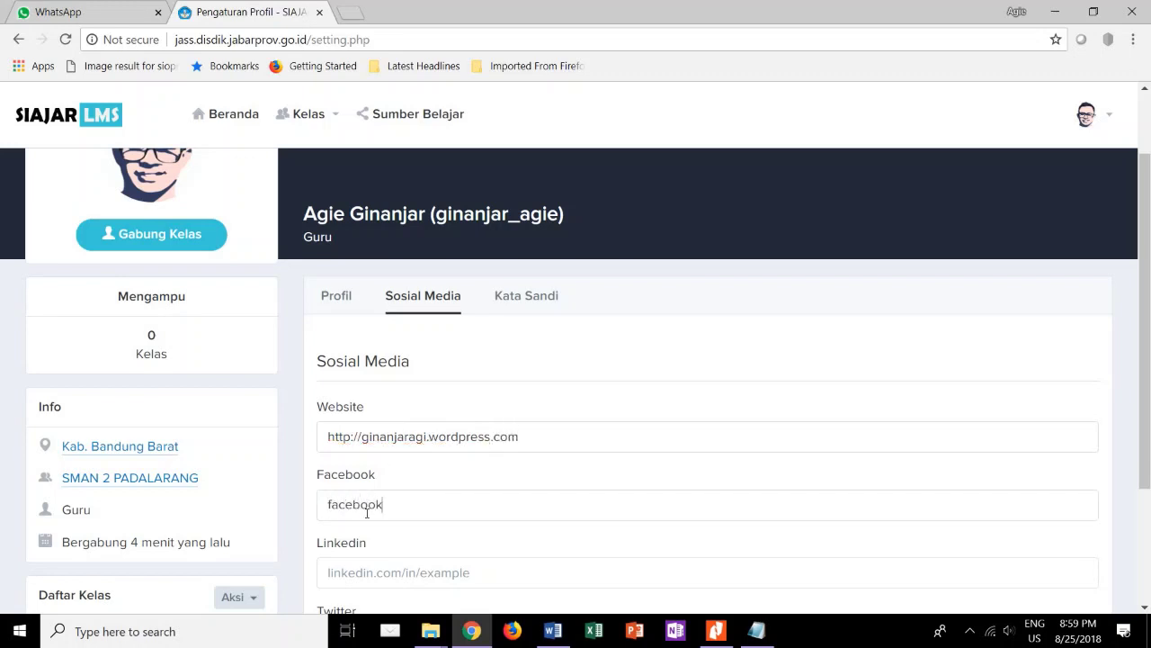
text(.com/ginanjaragi)
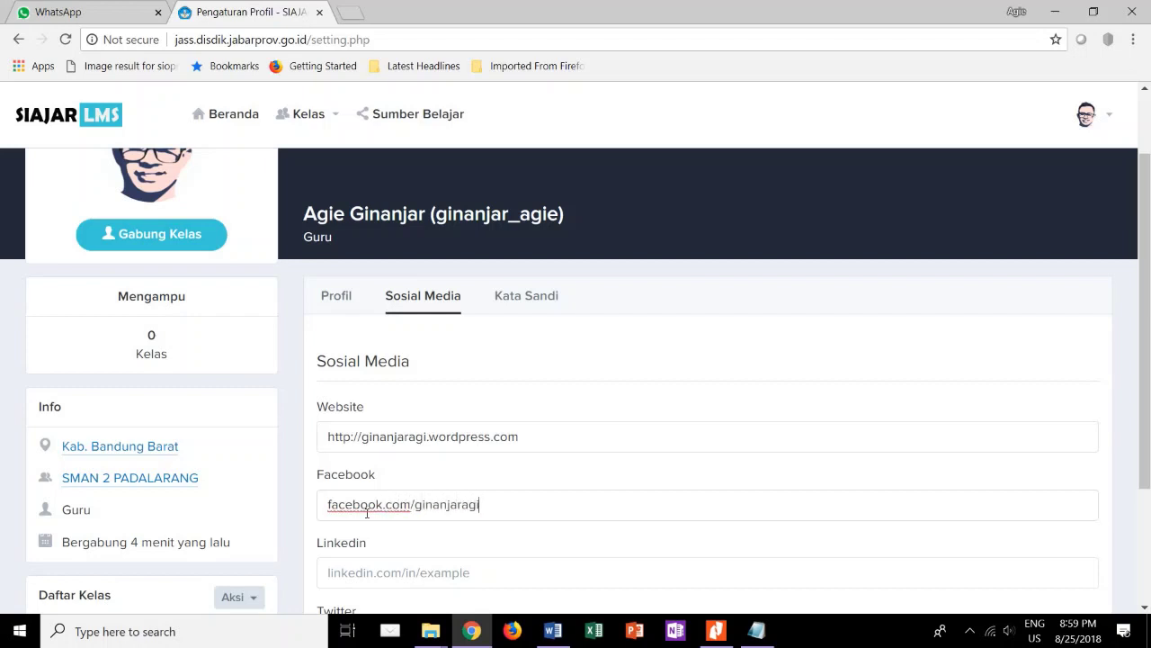
Enter the teacher's linkedin.com profile URL, leave Twitter blank, and save the links.
scroll(367, 513, down, 2)
click(390, 453)
text(l)
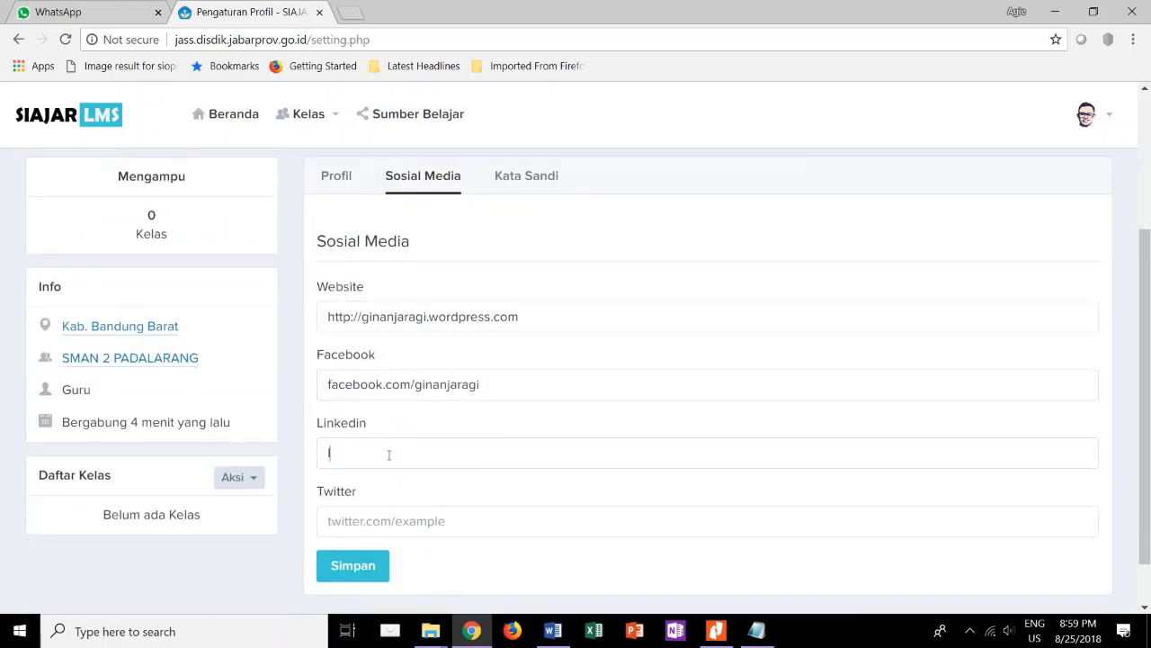
text(inkedIn)
key(BackSpace)
text(n.com/ginanjaragi)
click(368, 519)
scroll(368, 519, down, 1)
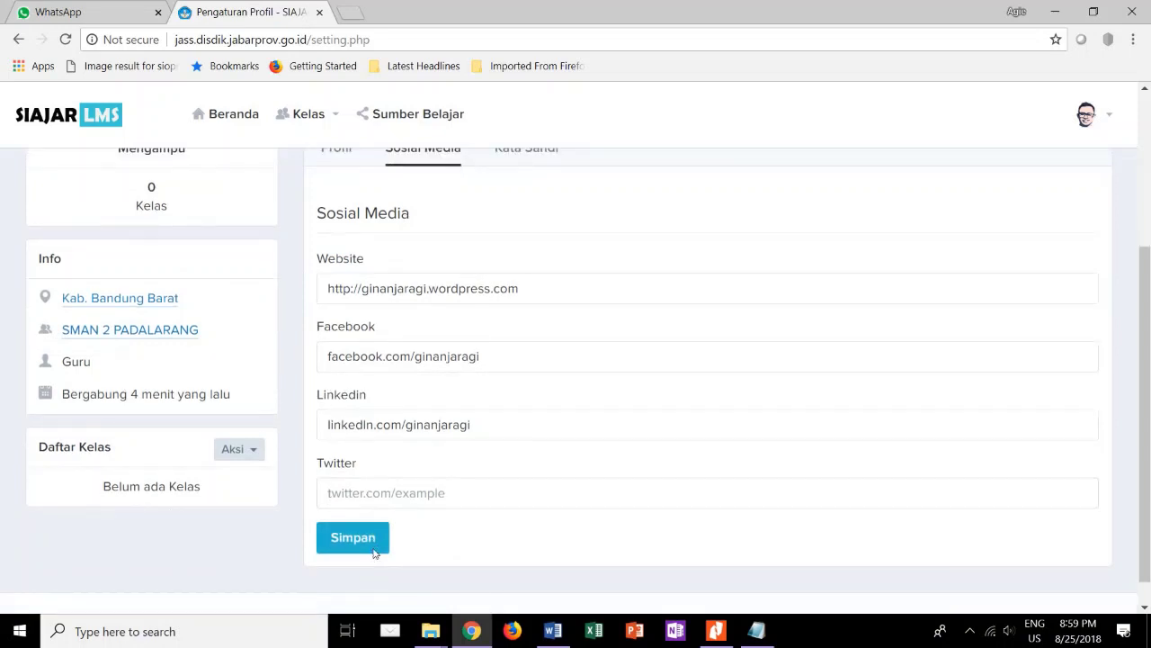
click(373, 545)
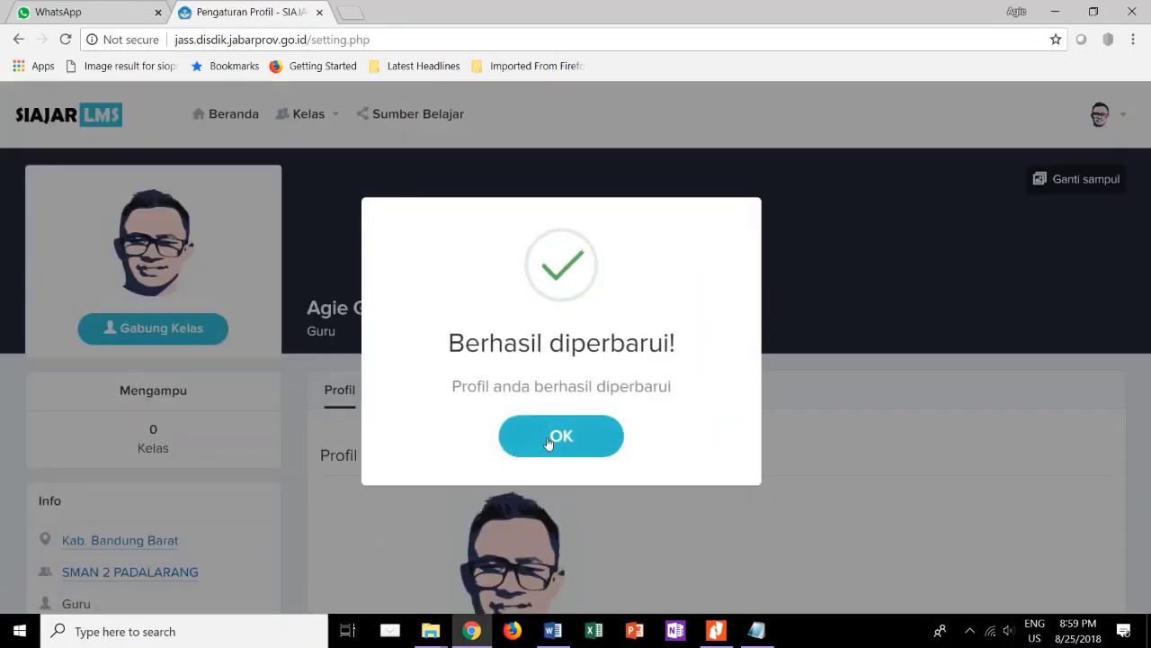
Dismiss the success notice and verify the saved social links, highlighting the Facebook address.
click(563, 436)
click(442, 390)
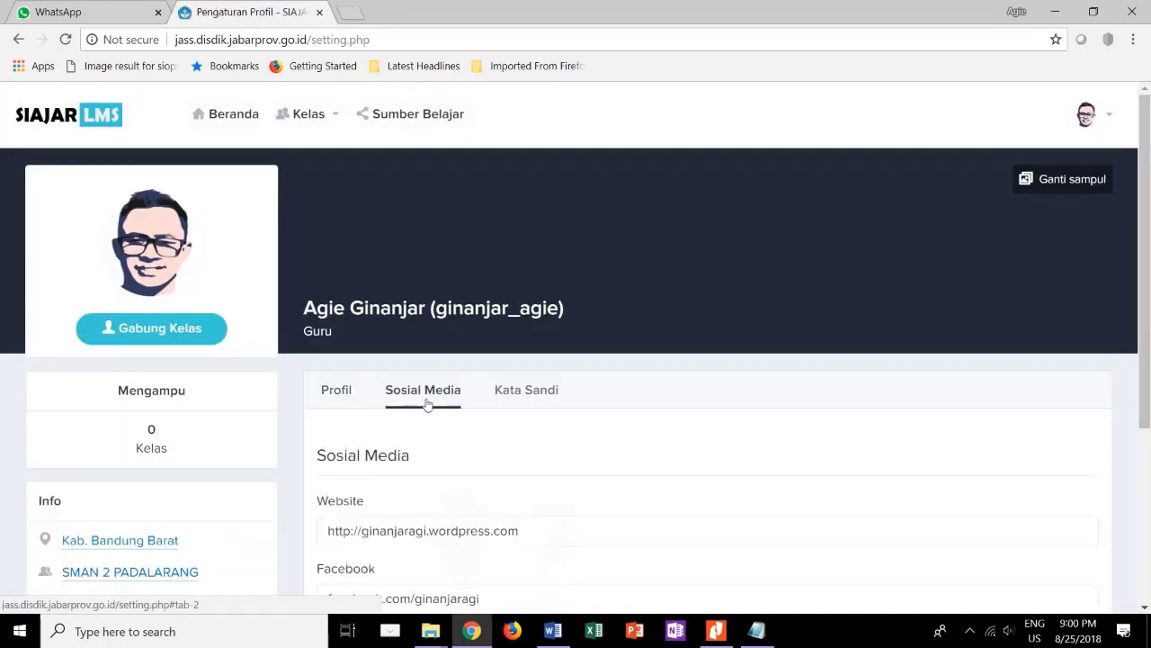
scroll(427, 402, down, 2)
scroll(426, 399, down, 2)
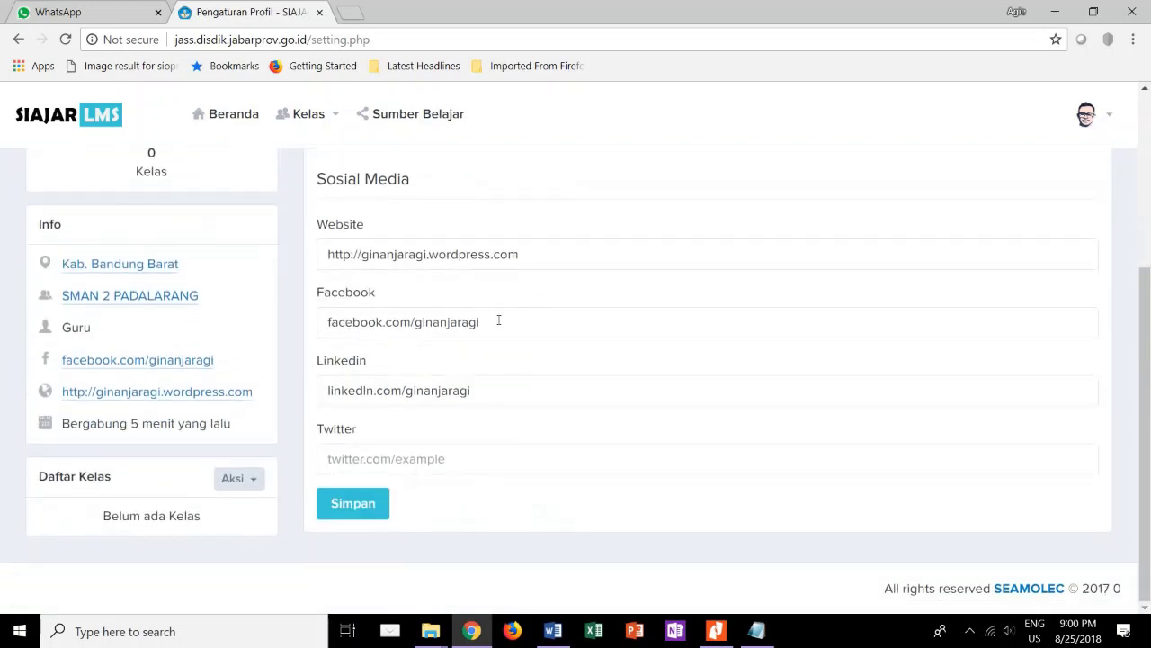
drag(499, 321, 310, 321)
scroll(310, 321, up, 3)
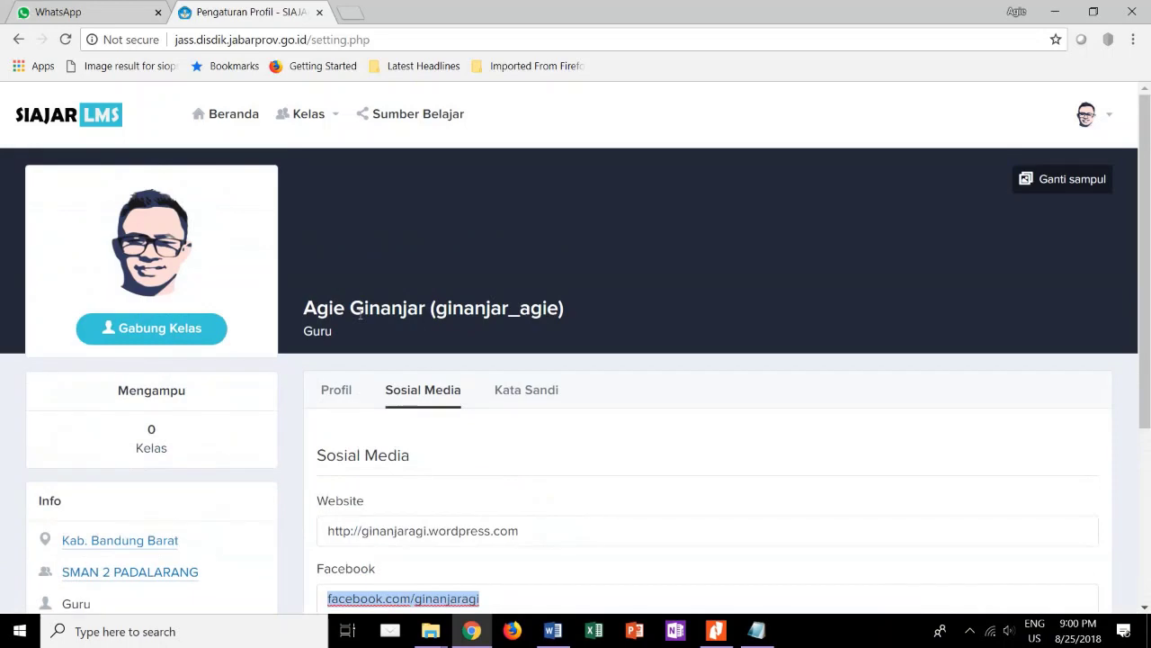
Look at the Kata Sandi section, then switch to the kode kelas PDF in Nitro Pro.
click(508, 393)
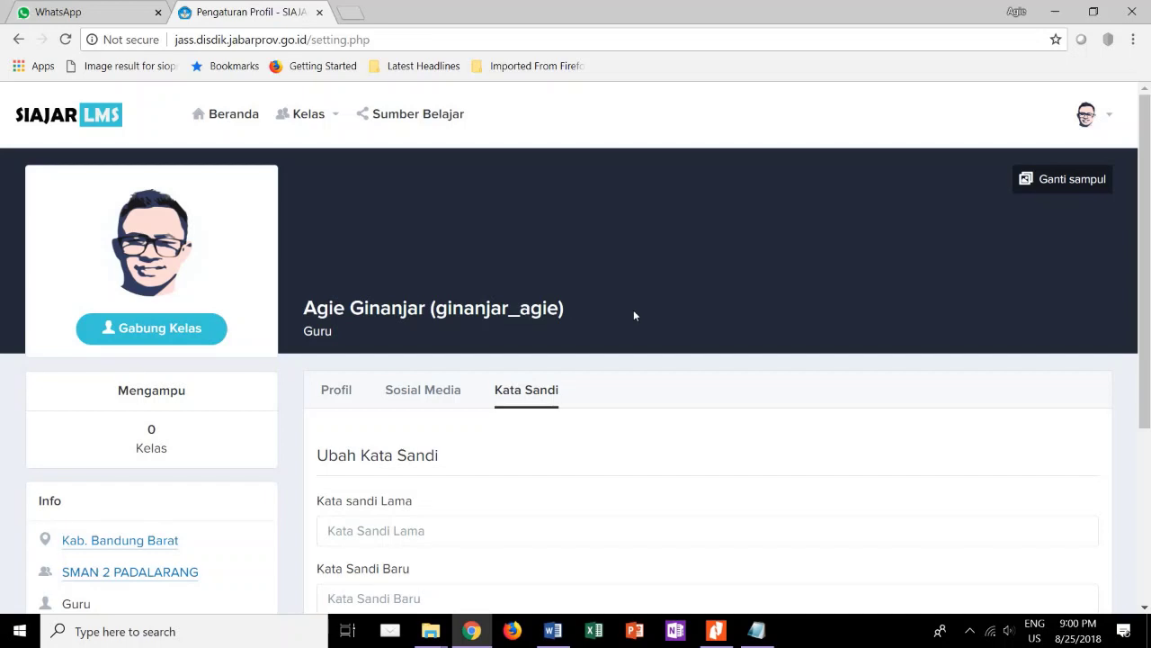
scroll(232, 477, down, 2)
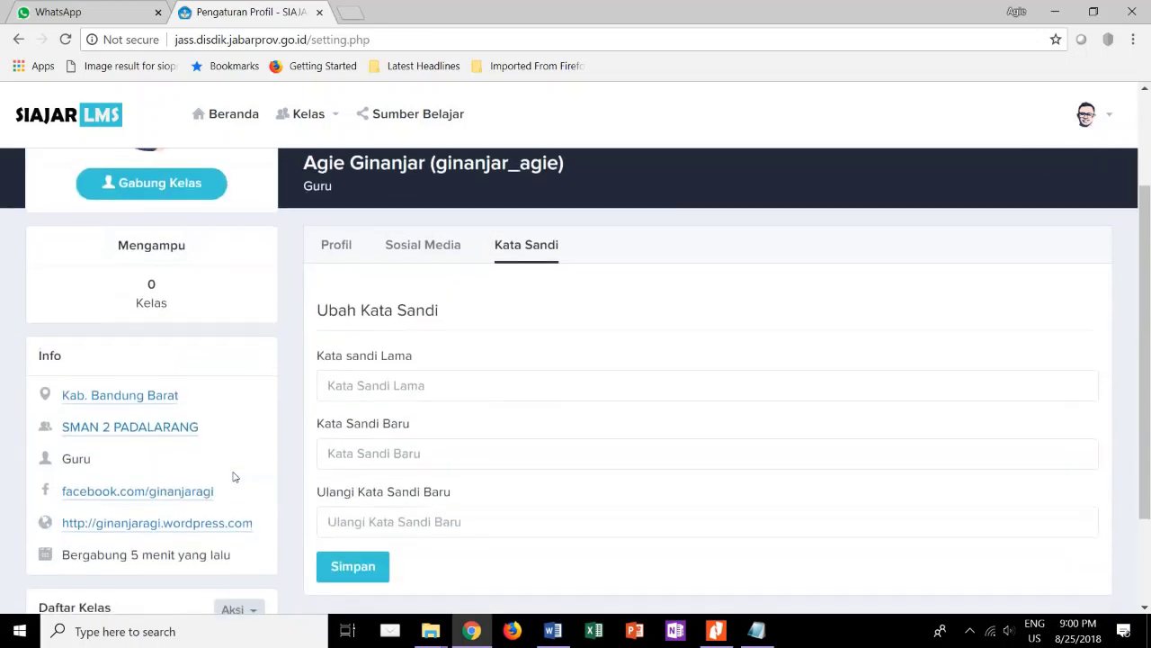
scroll(232, 477, up, 2)
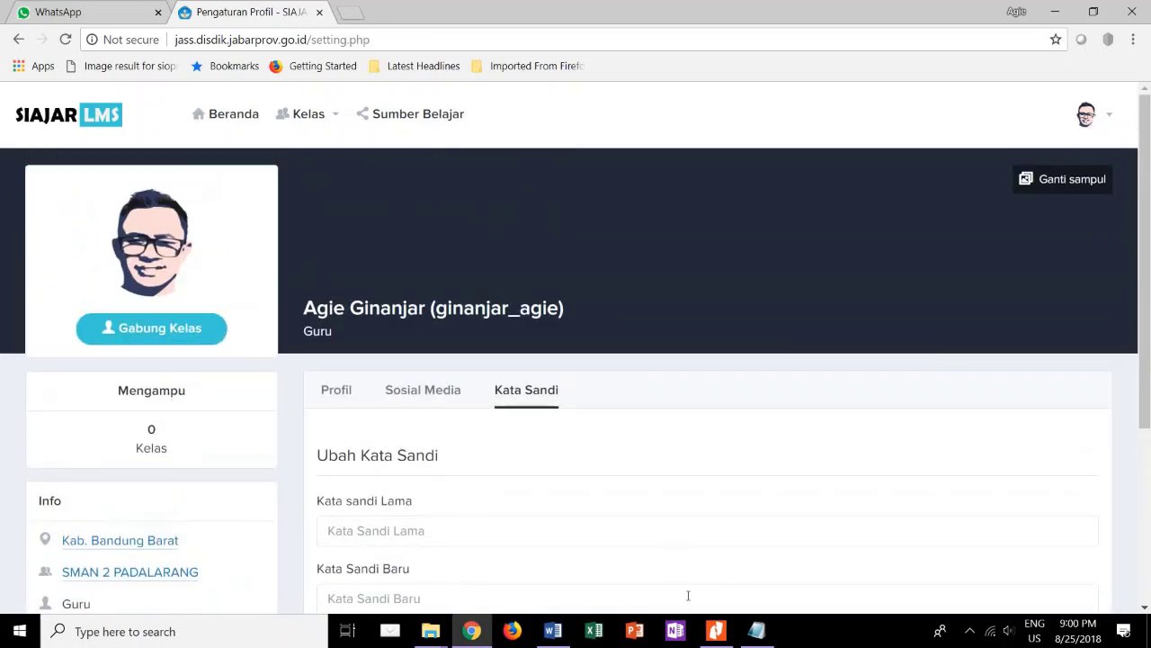
click(717, 632)
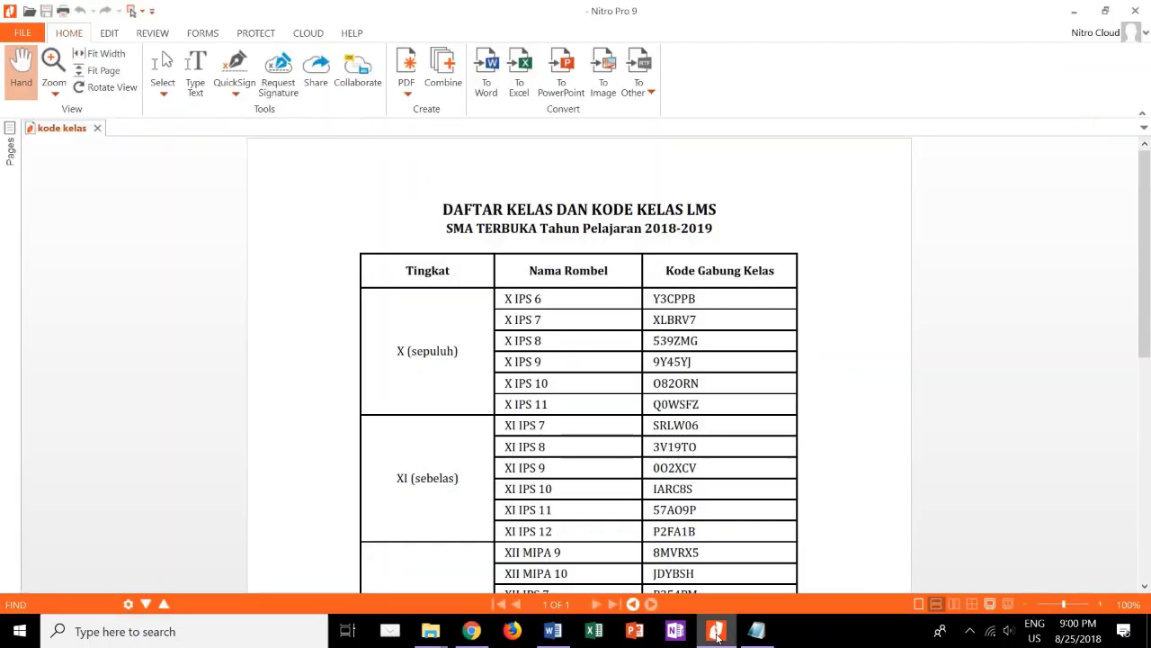
Highlight the X IPS 7 join code in the kode kelas table.
scroll(629, 434, down, 4)
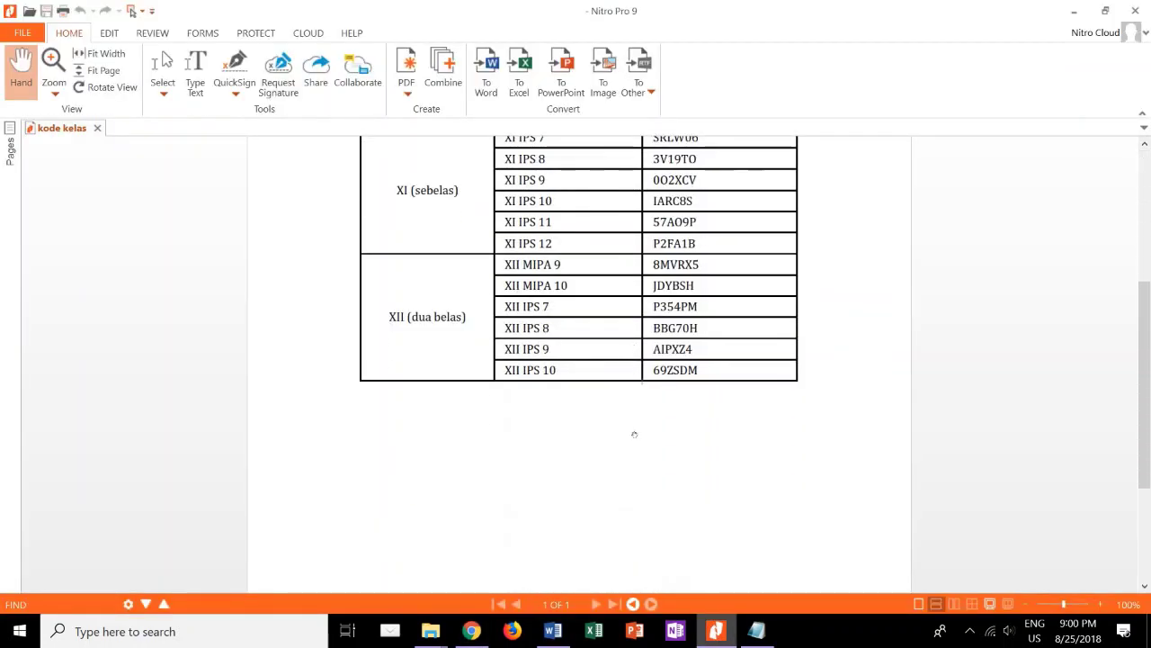
scroll(634, 434, up, 3)
scroll(634, 435, down, 3)
scroll(635, 435, up, 4)
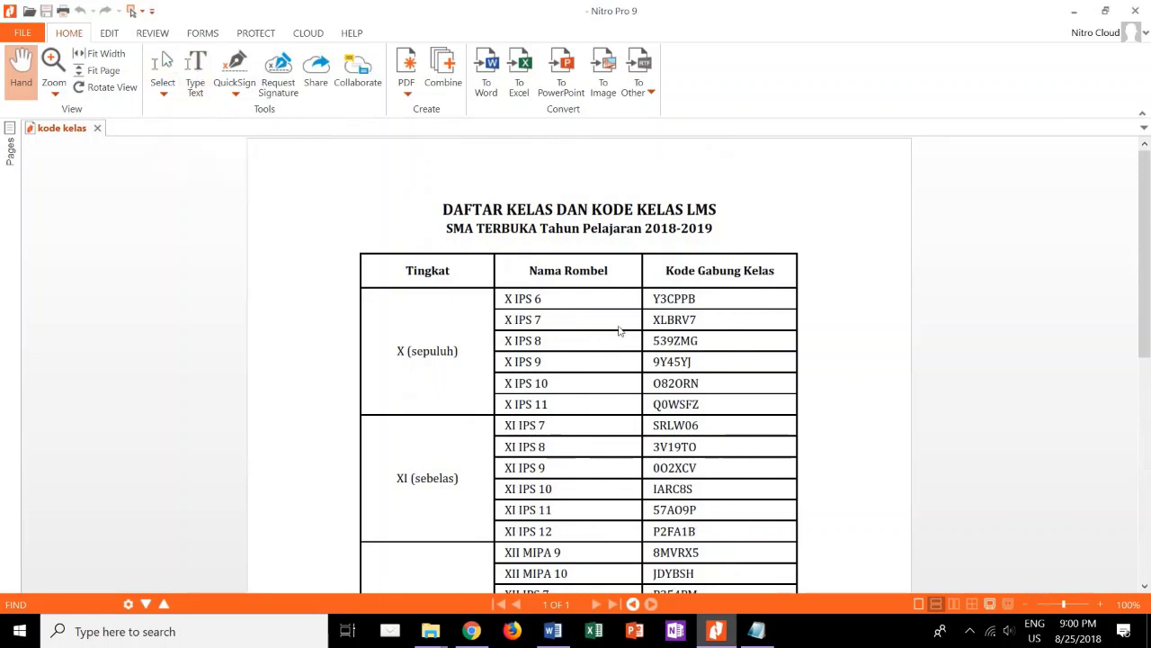
drag(649, 317, 707, 322)
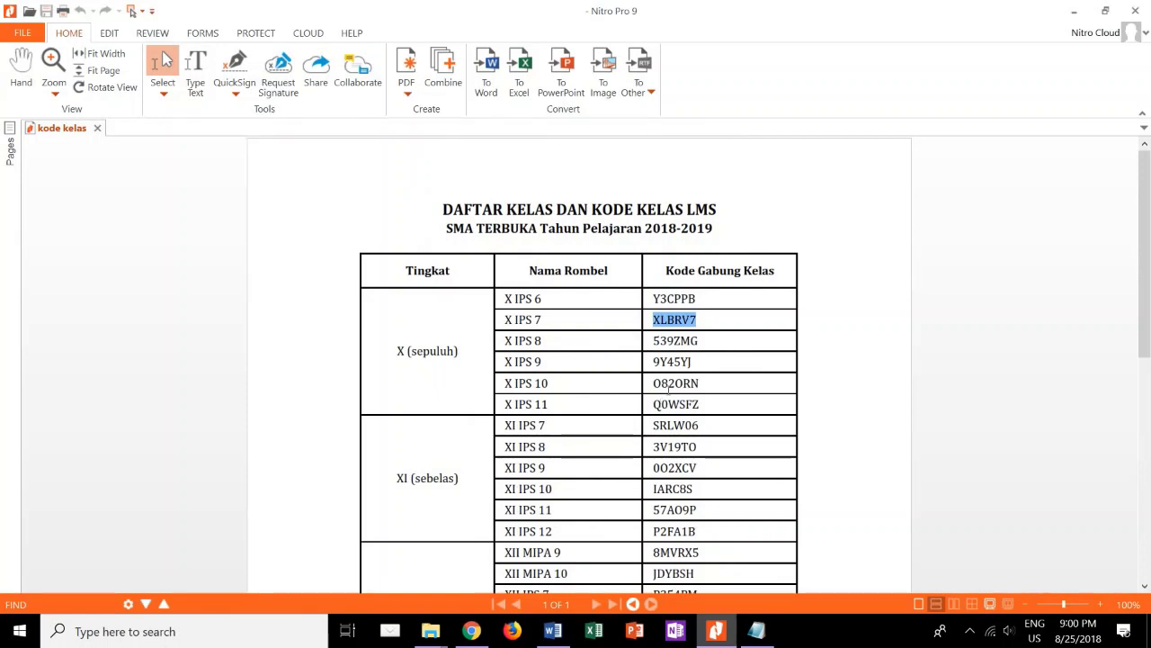
Open the Bergabung Kelas dialog in SIAJAR LMS and focus the Kode Kelas field.
click(472, 630)
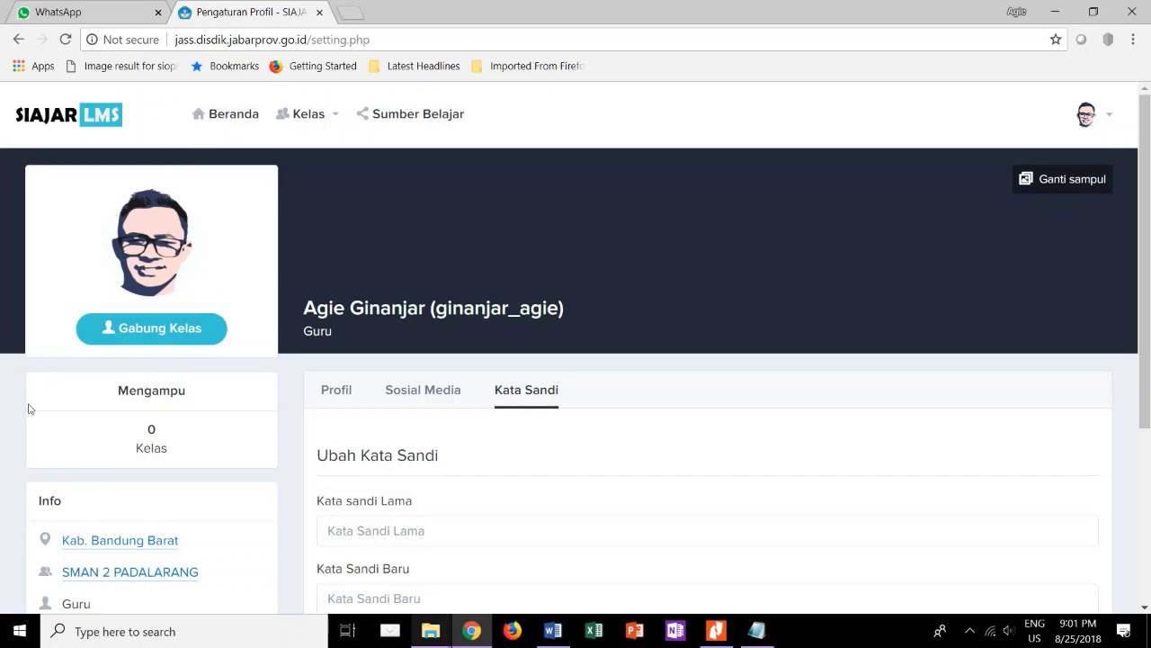
click(135, 336)
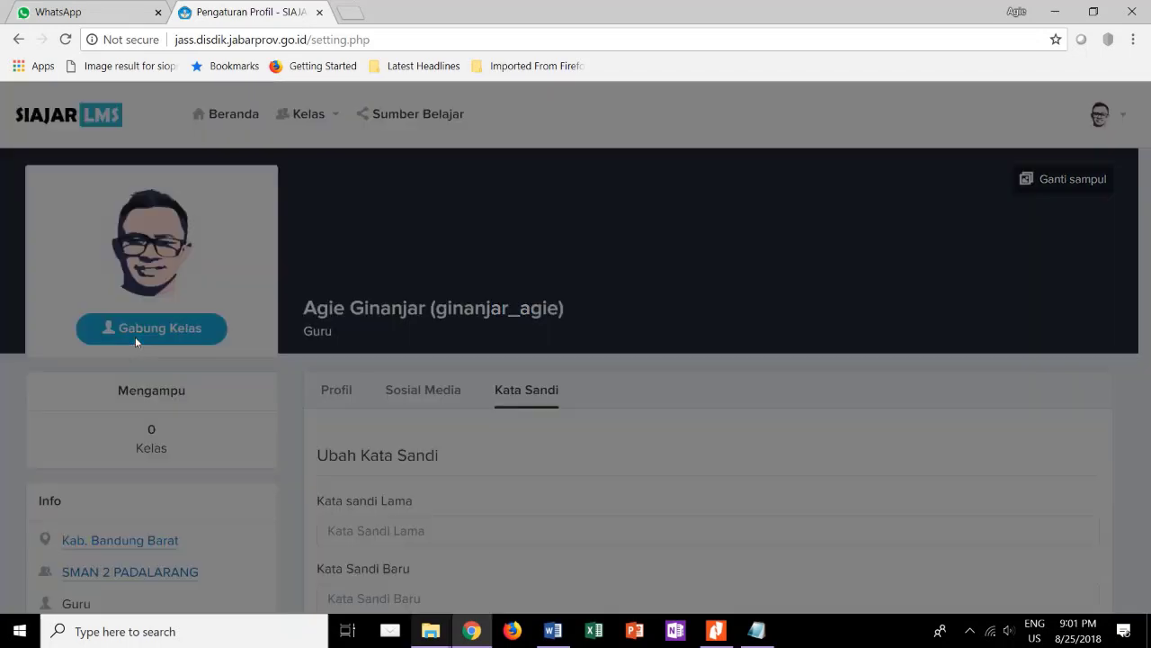
click(491, 191)
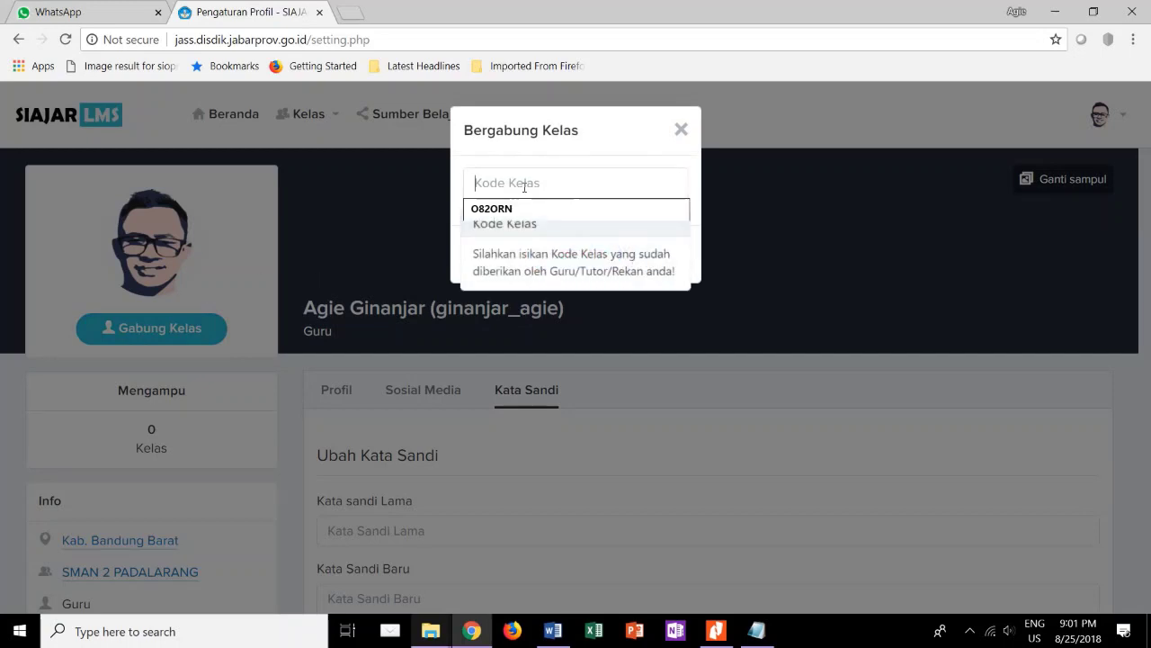